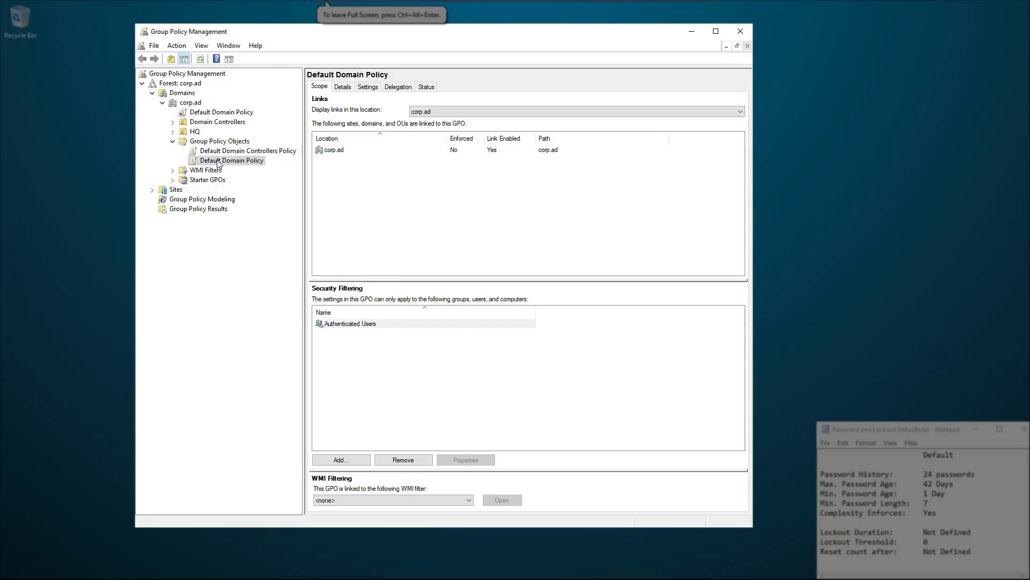
Bring up the action menu for the Default Domain Policy under Group Policy Objects.
right_click(219, 163)
Edit the Default Domain Policy and expand Computer Configuration down to Account Policies.
click(244, 168)
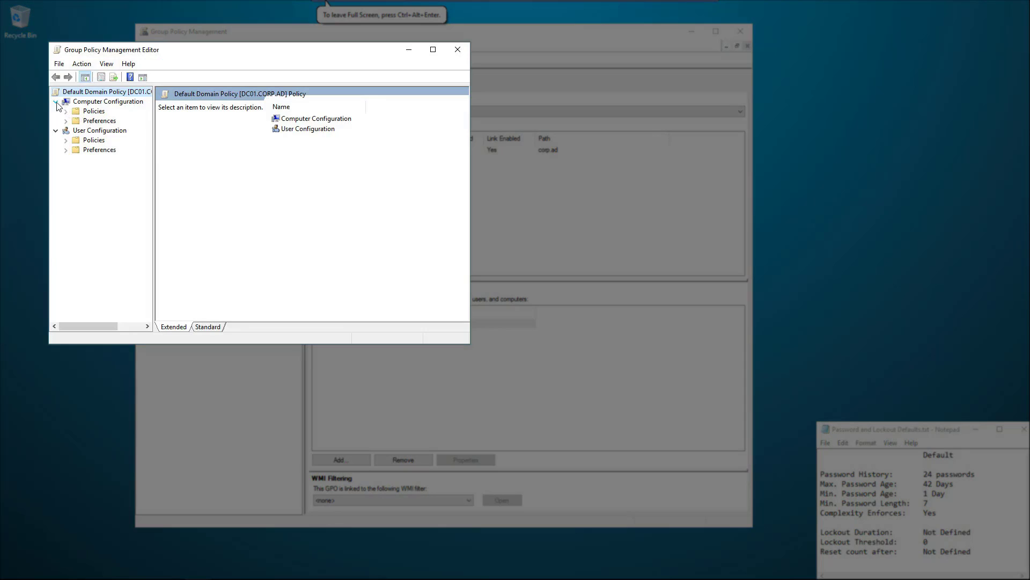
drag(154, 137, 197, 137)
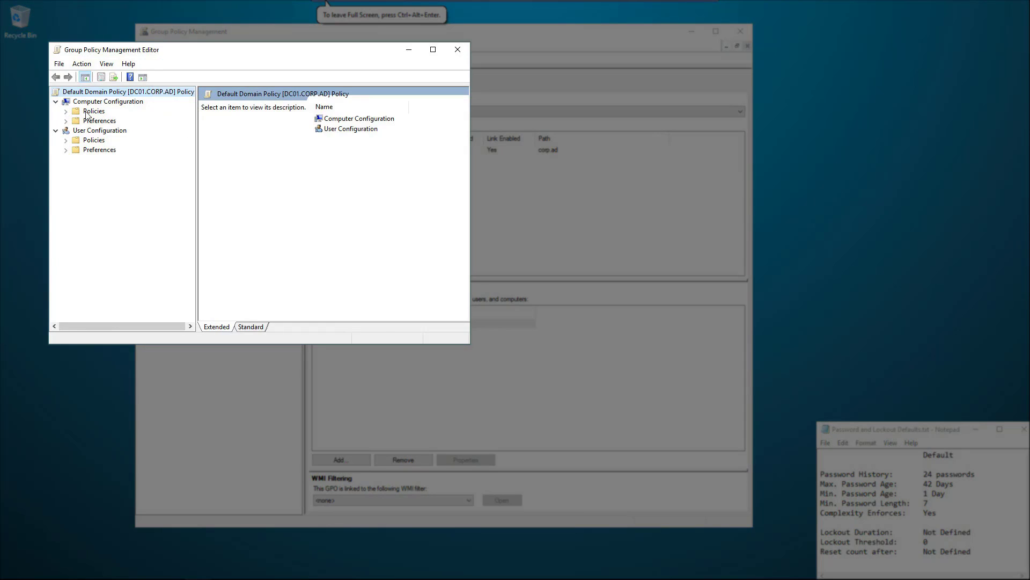
click(66, 112)
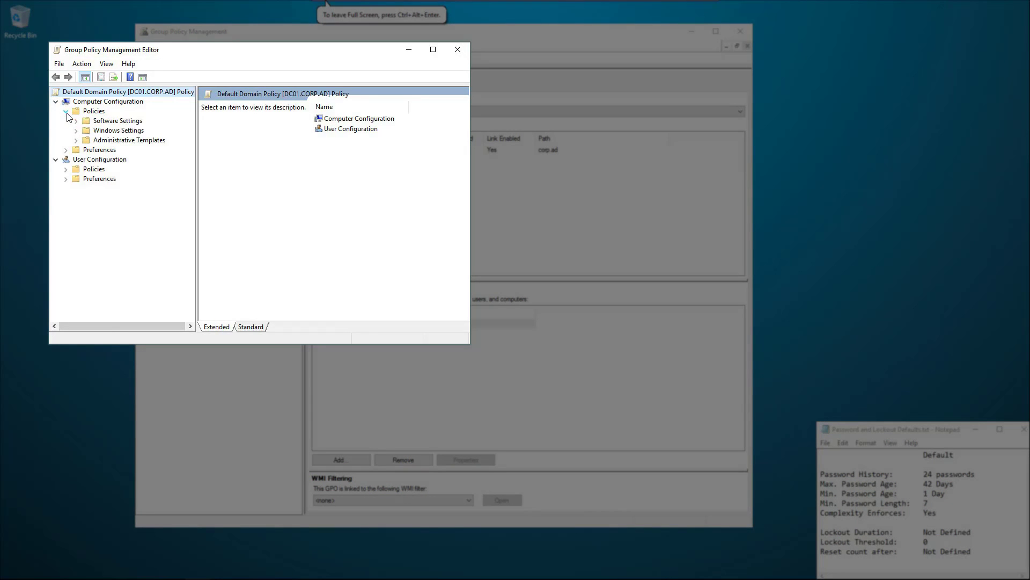
click(77, 132)
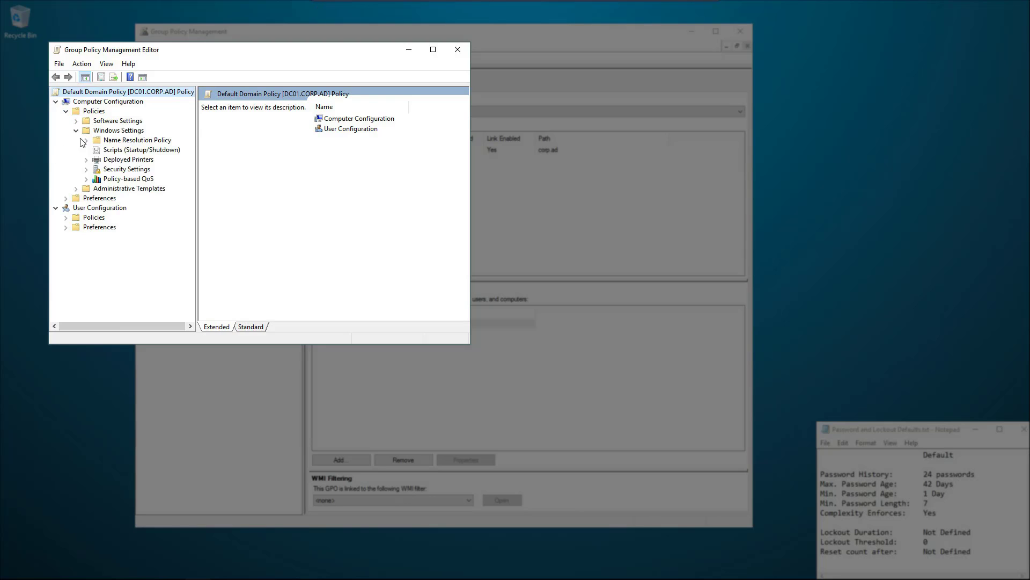
click(86, 169)
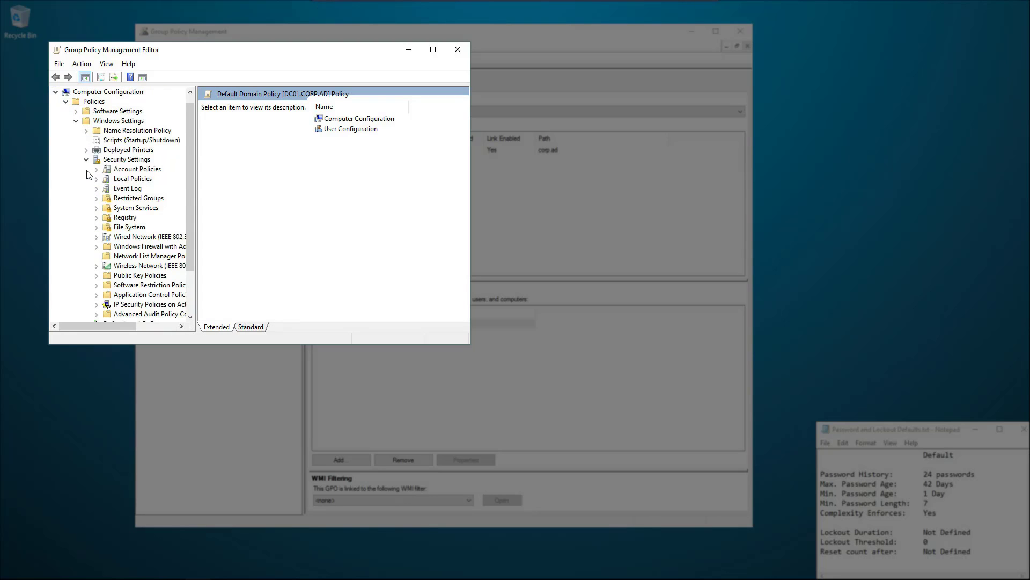
click(97, 171)
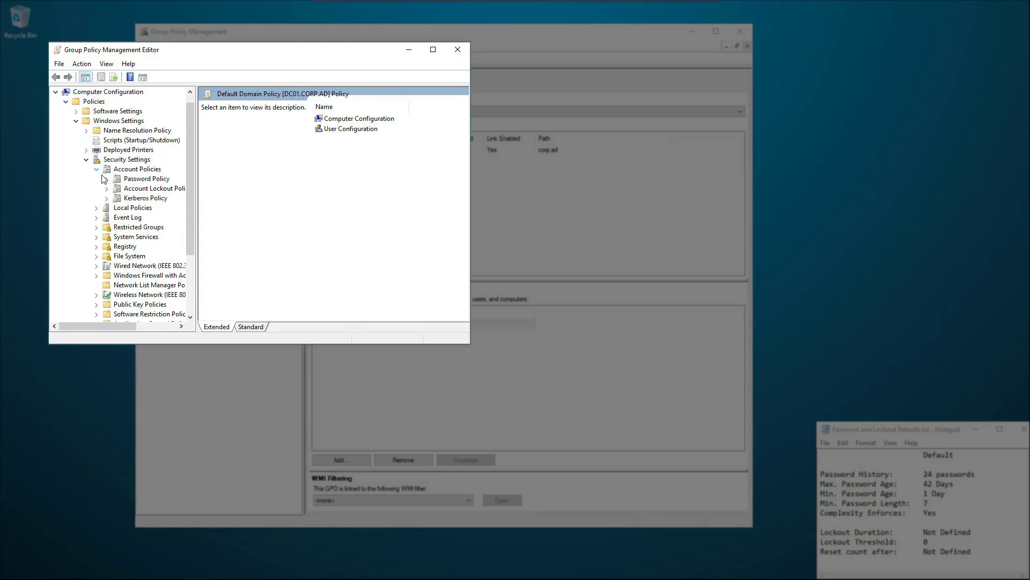
Review the default Password Policy and Account Lockout Policy settings, then close the editor.
click(139, 181)
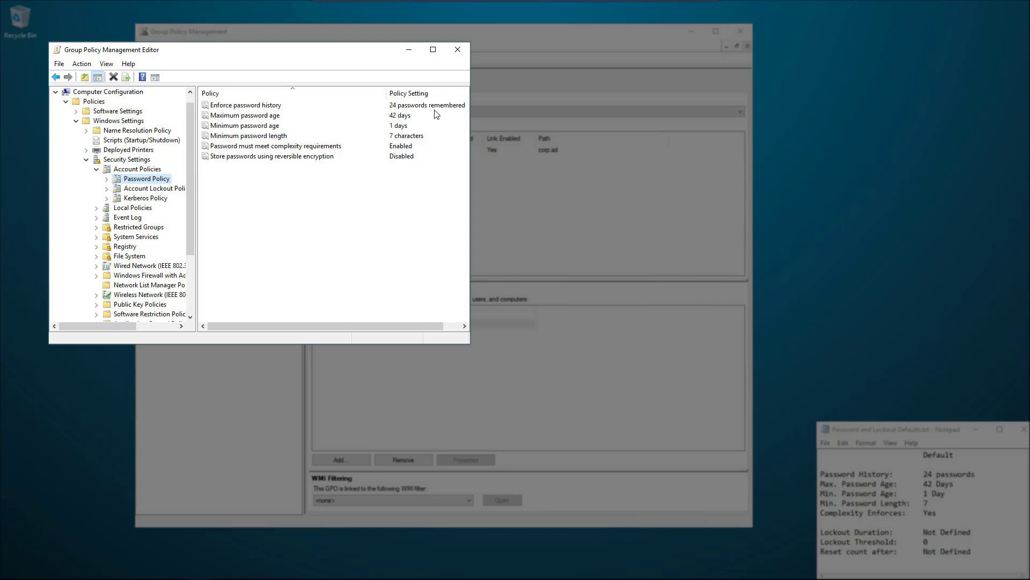
click(153, 189)
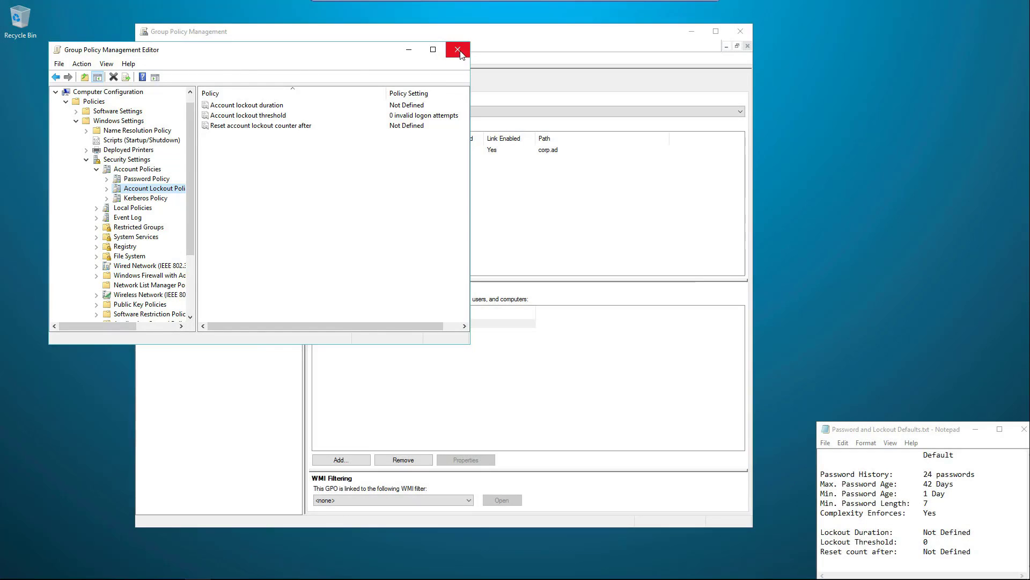
click(458, 50)
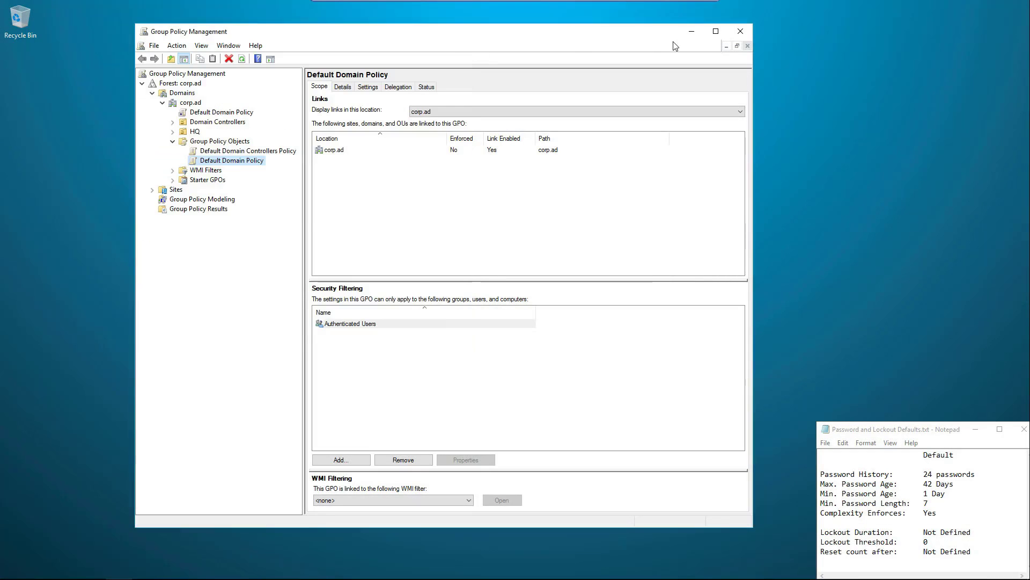
Switch to Active Directory Administrative Center and open System > Password Settings Container.
click(692, 31)
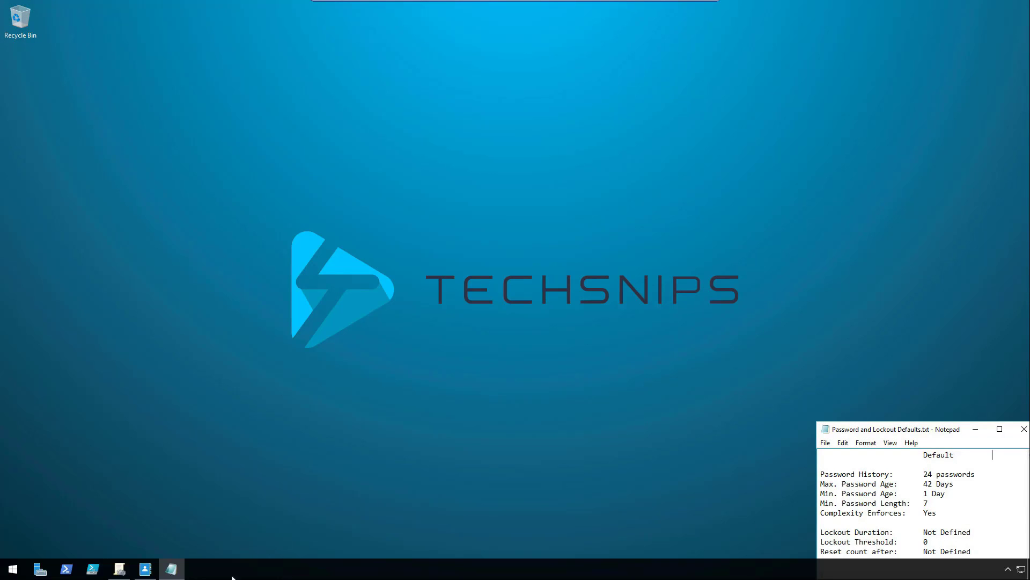
click(145, 568)
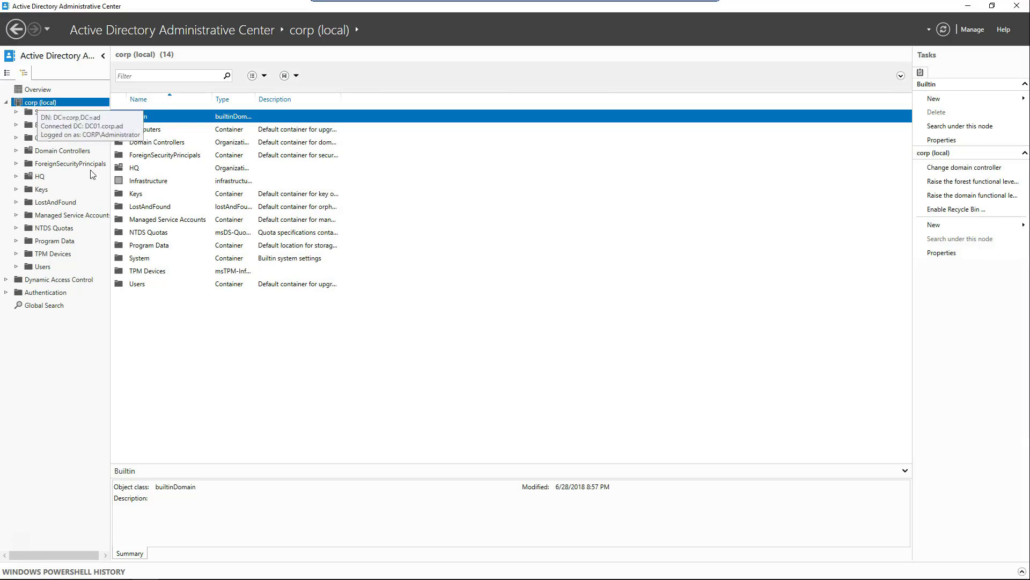
click(134, 260)
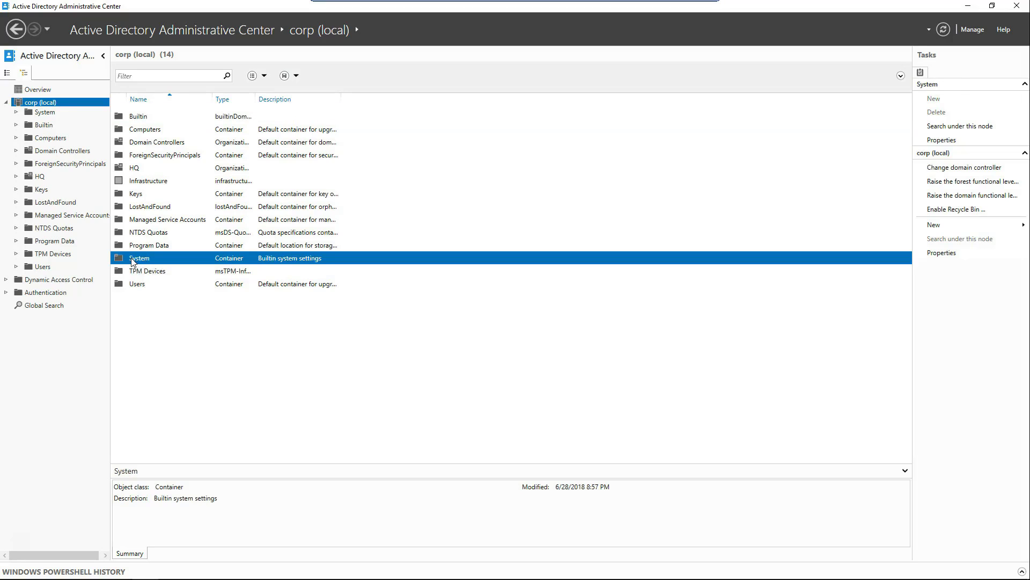
double_click(134, 260)
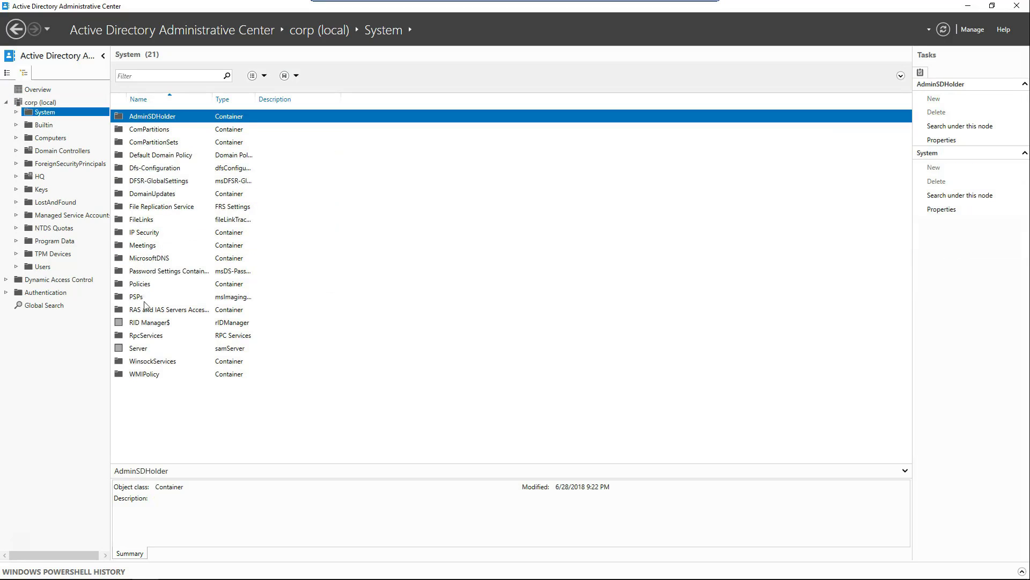
double_click(151, 273)
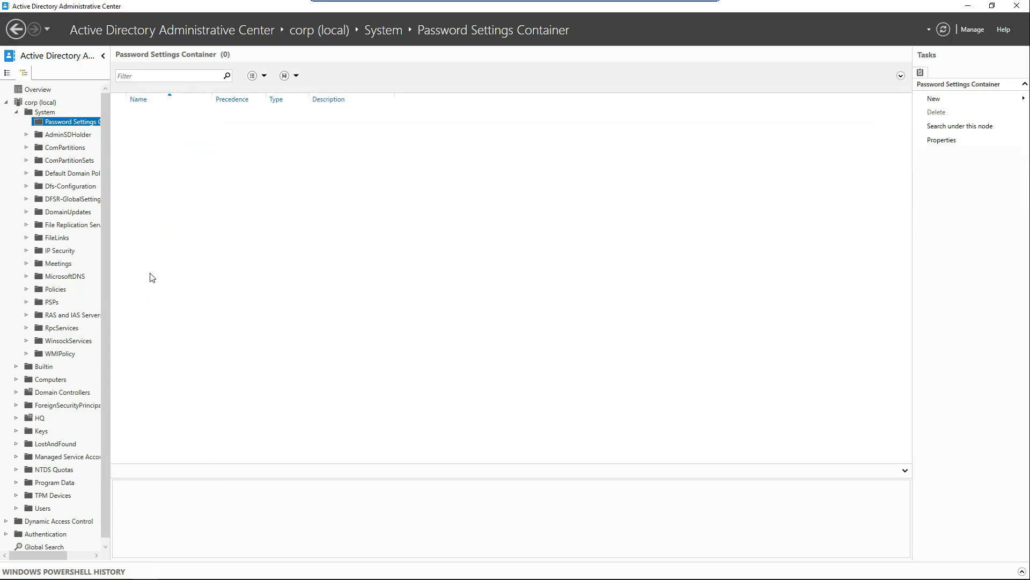
click(951, 104)
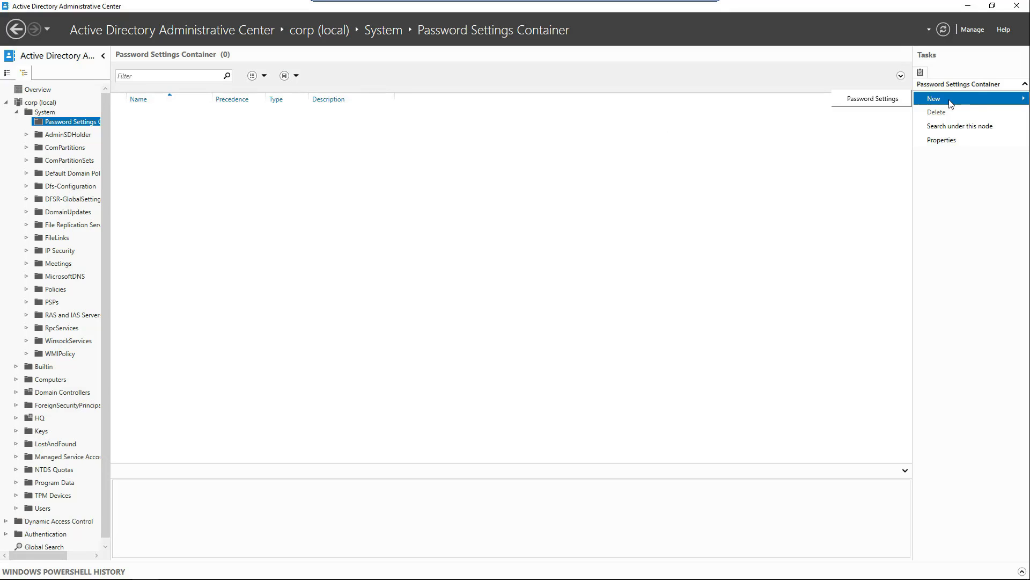
Start a Manufacturing password setting: precedence 20, minimum length 8, history 12, complexity off.
click(885, 101)
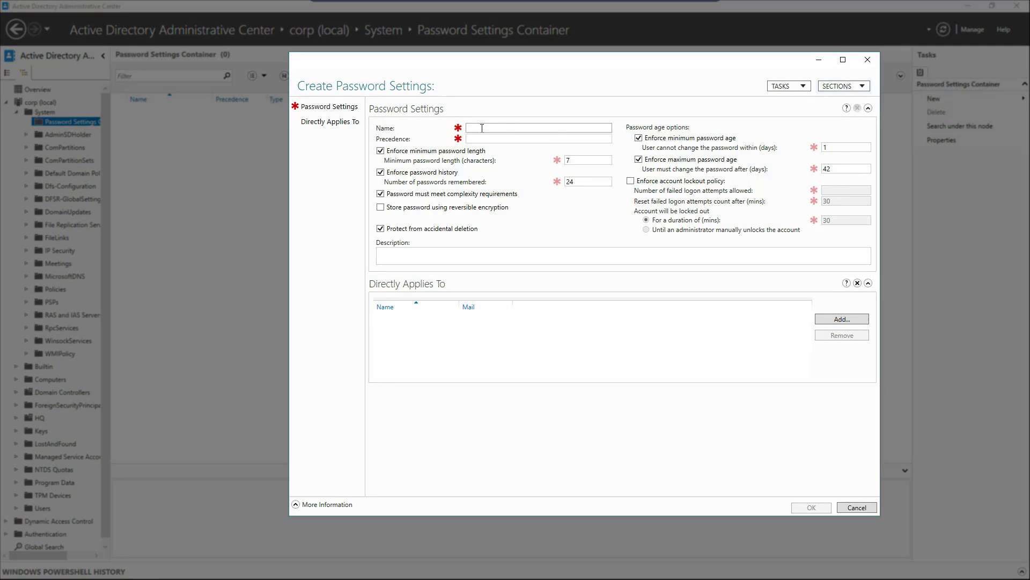
text(Manufacturing)
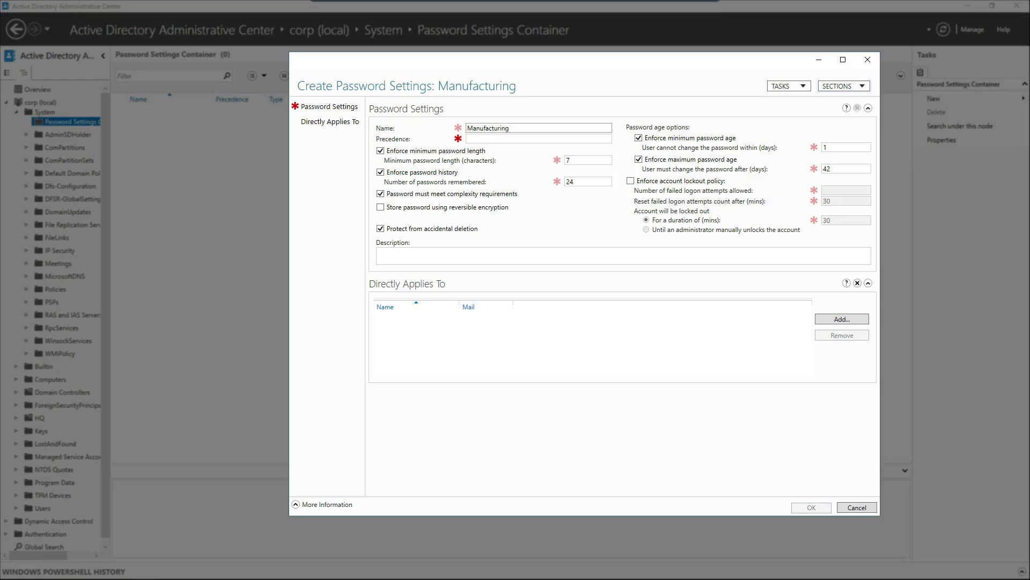
click(508, 139)
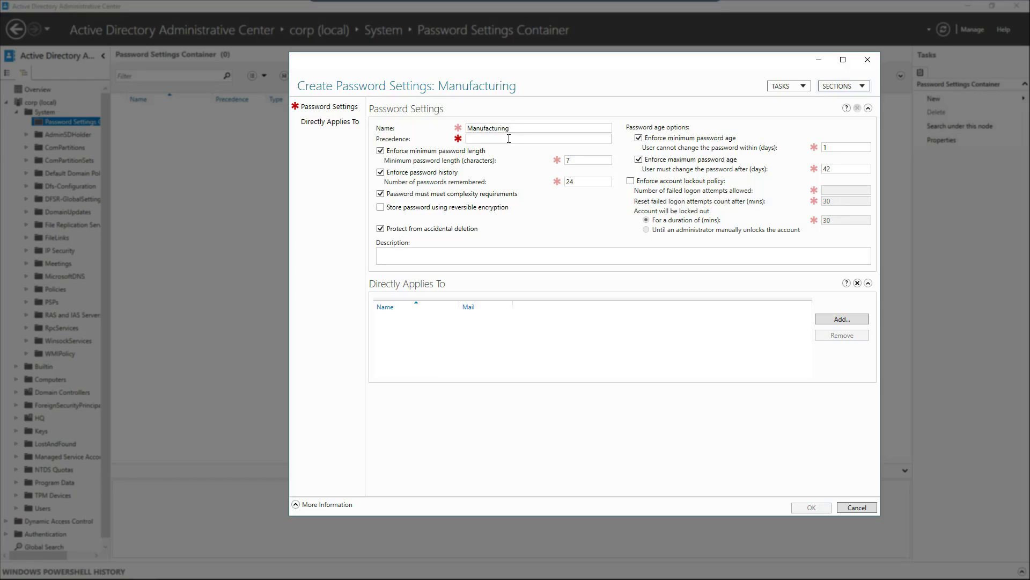
text(20)
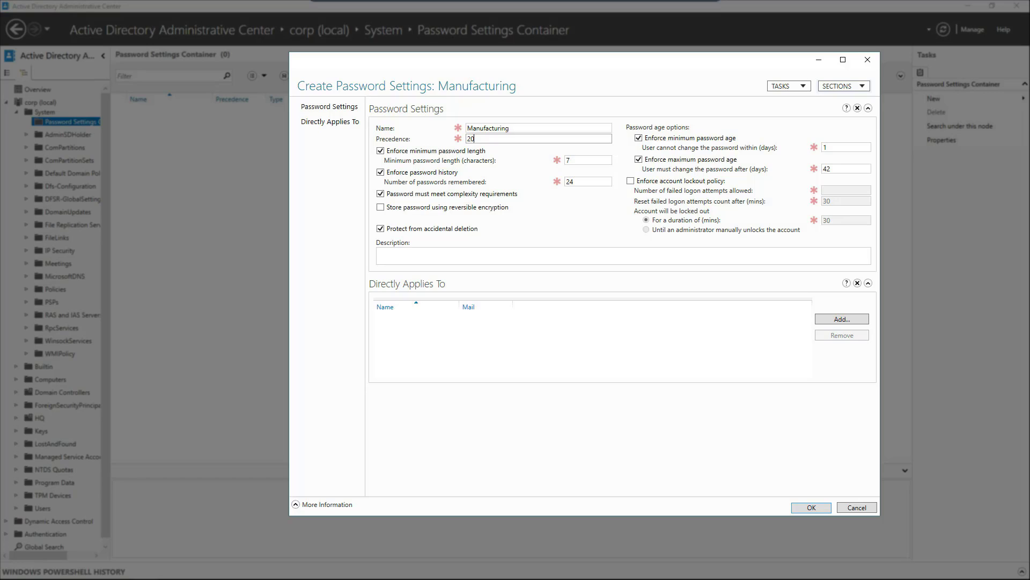
double_click(577, 160)
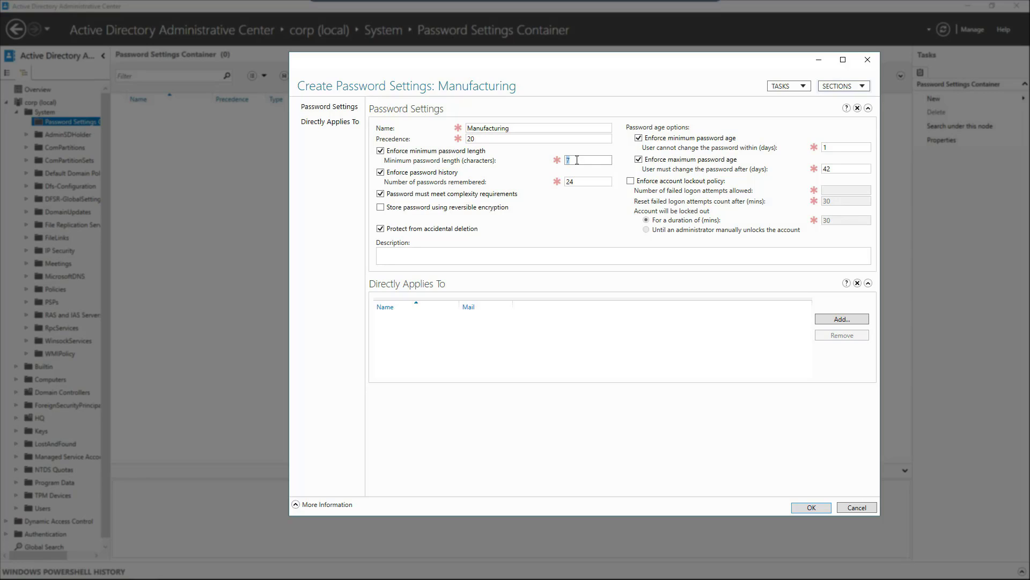
text(8)
double_click(597, 182)
text(12)
click(381, 194)
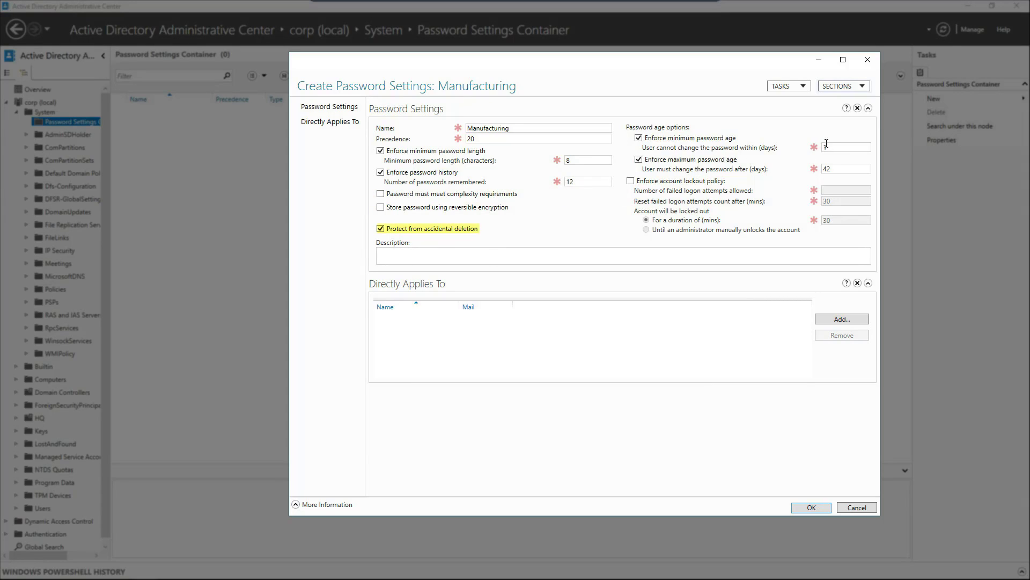
Set maximum password age to 180 days, apply it to the Manufacturing group, and save.
drag(835, 168, 821, 172)
key(BackSpace)
text(180)
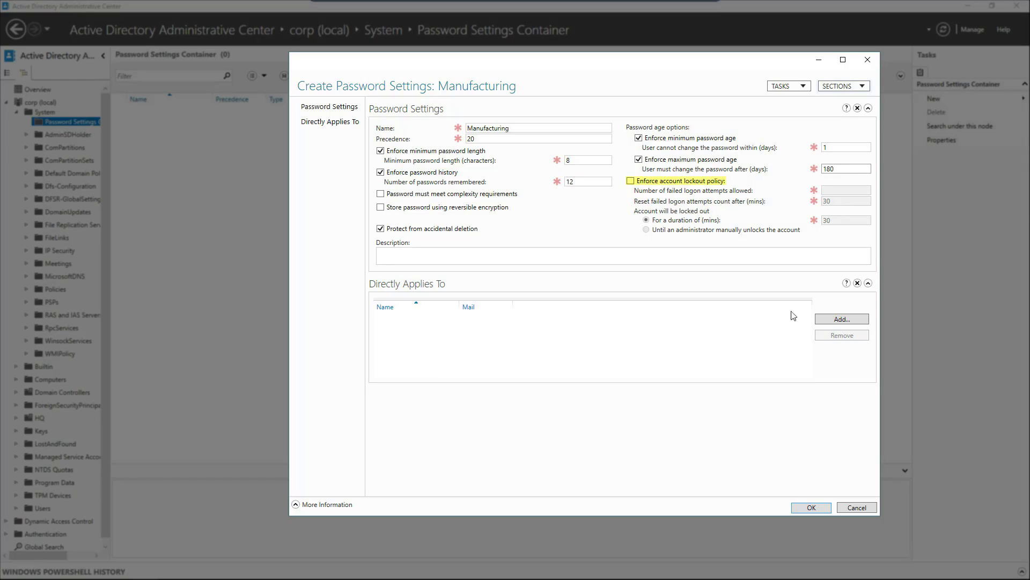
click(845, 321)
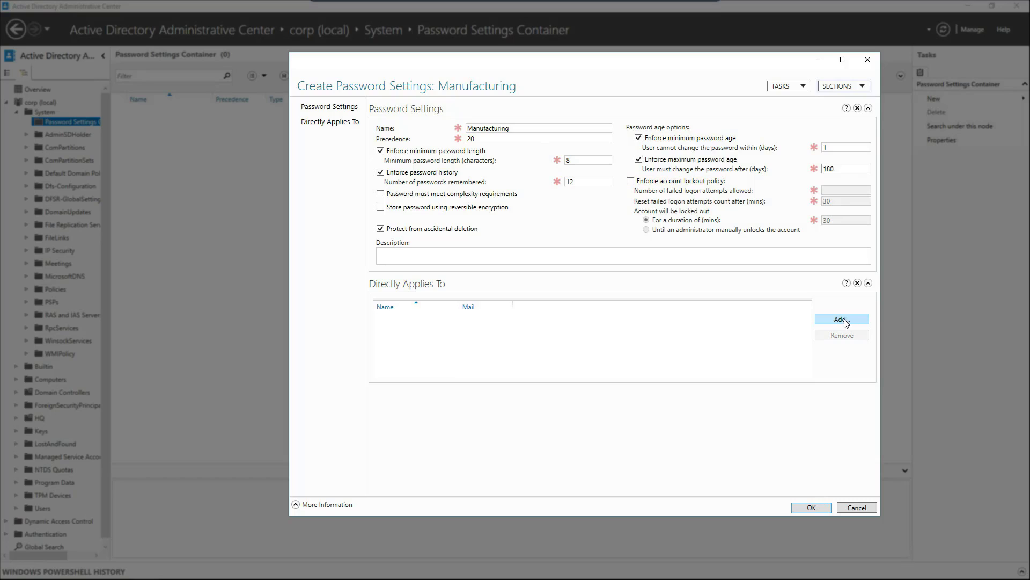
text(Ma)
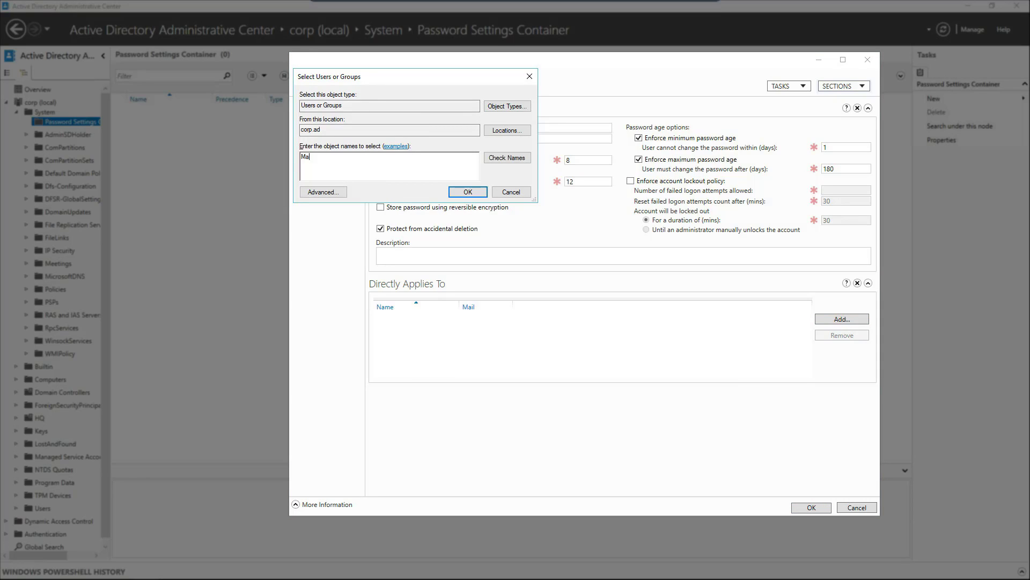
text(nufacturing)
click(507, 158)
click(467, 192)
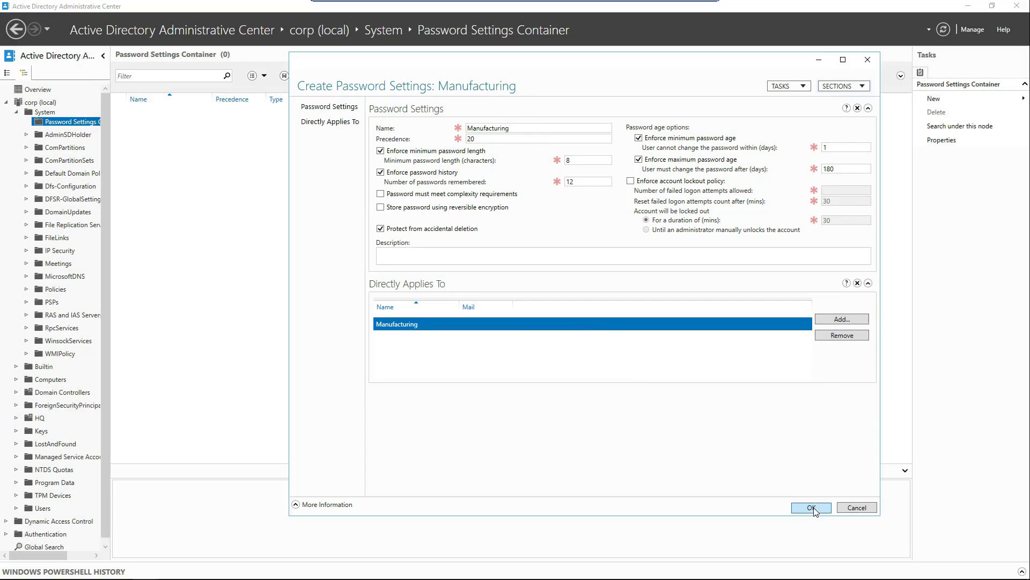
click(811, 507)
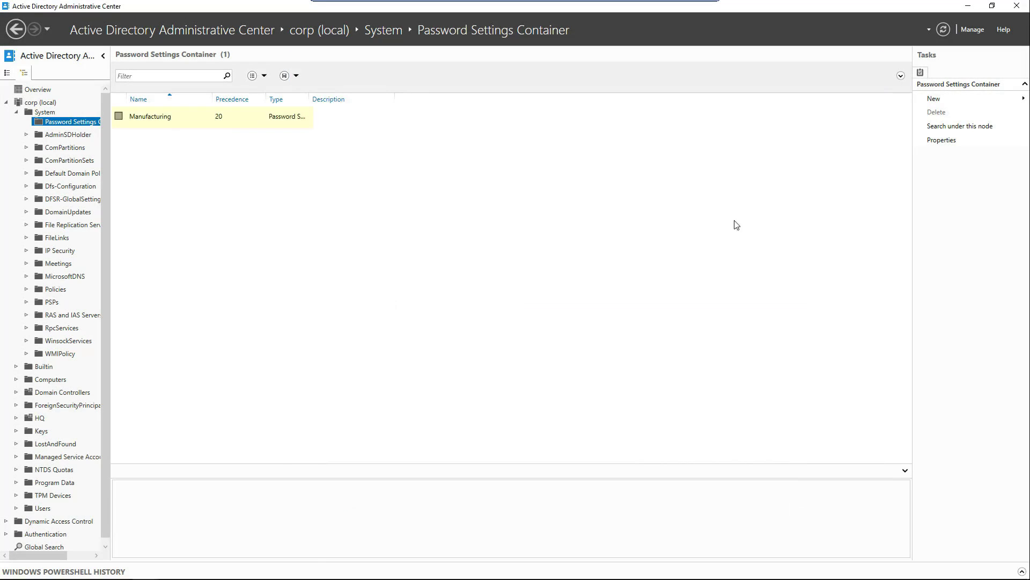
Create a new Human Resources password setting with precedence 10 and minimum length 10.
click(935, 99)
click(877, 98)
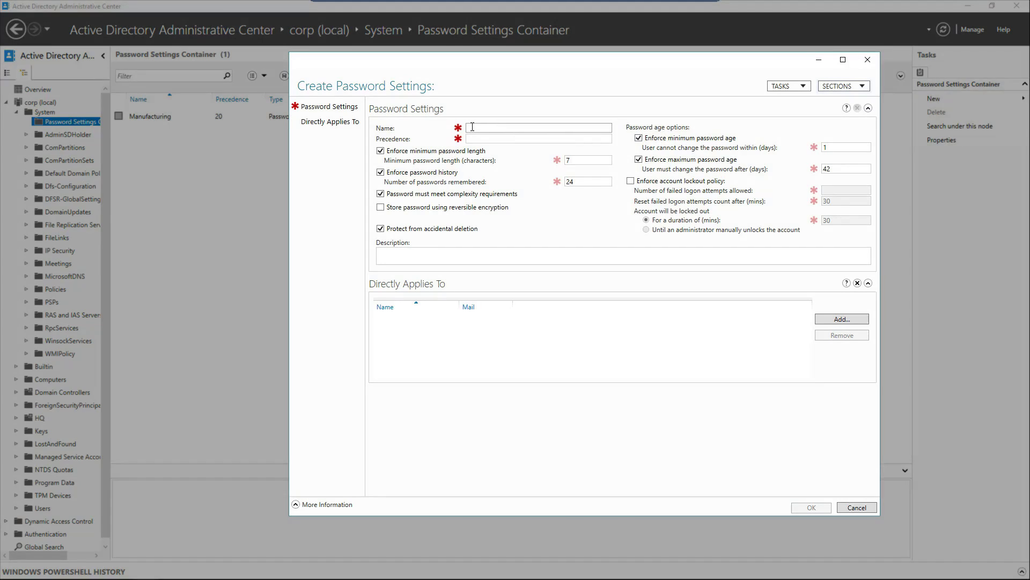
text(Hu)
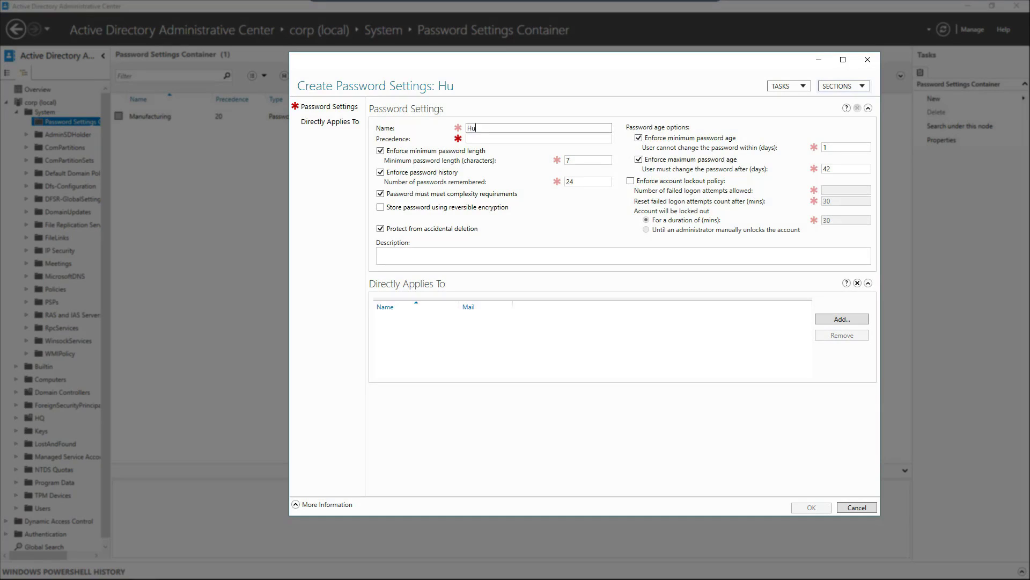
text(man Resources)
click(495, 139)
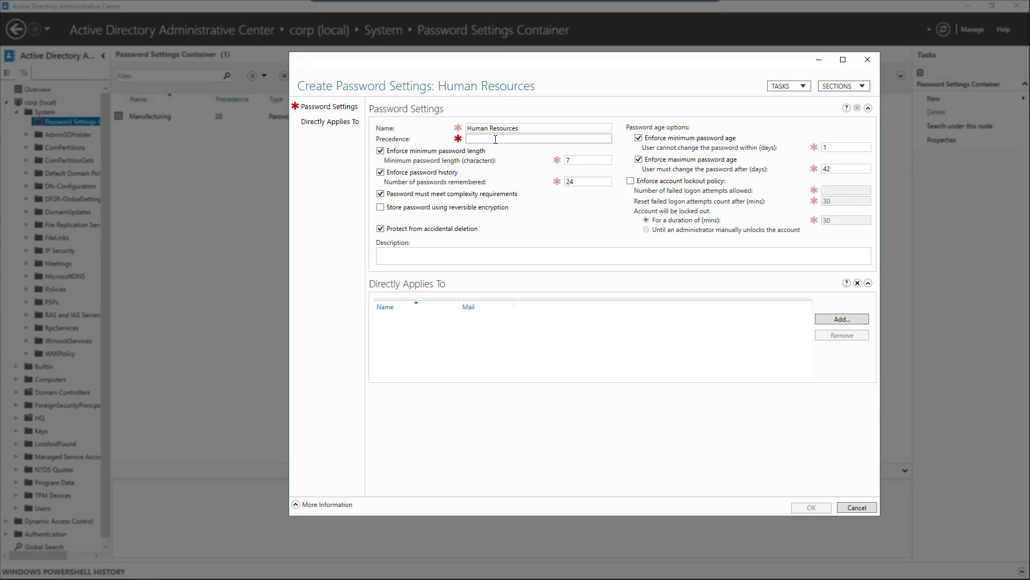
text(10)
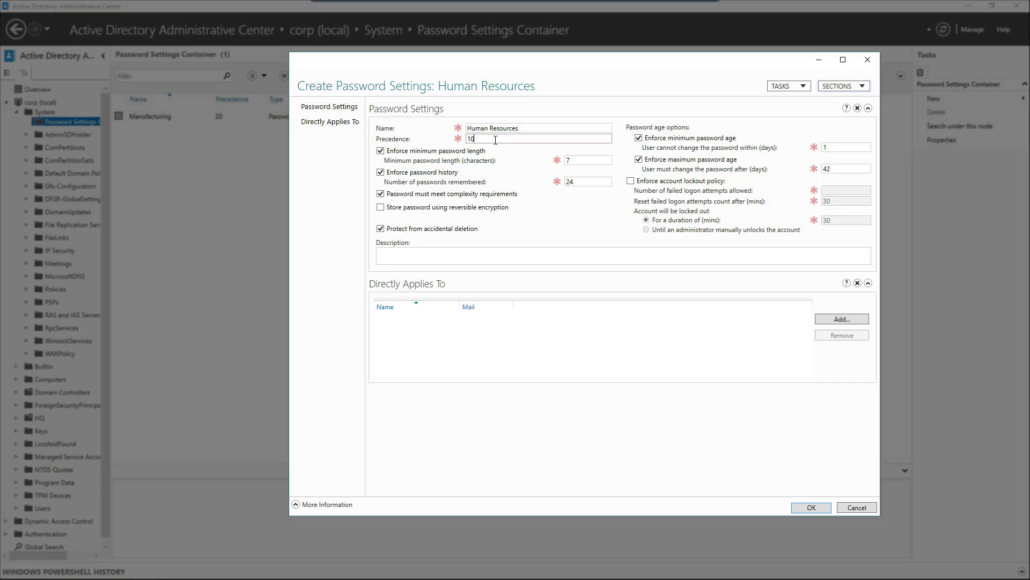
click(576, 160)
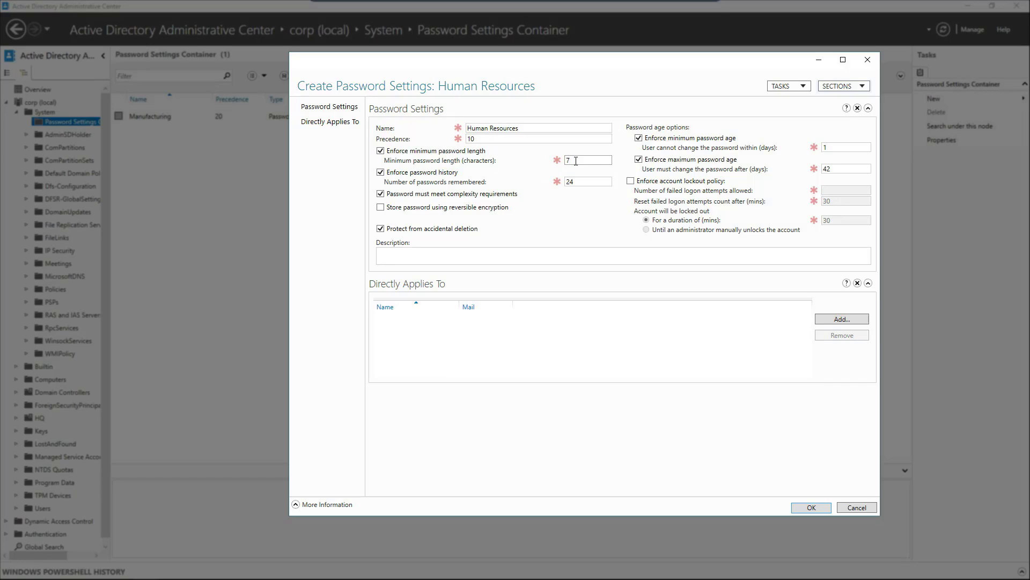
key(BackSpace)
text(10)
Set maximum age to 90 days and enforce lockout after 5 failed attempts for 60 minutes.
click(842, 169)
drag(843, 170, 811, 172)
text(90)
click(631, 180)
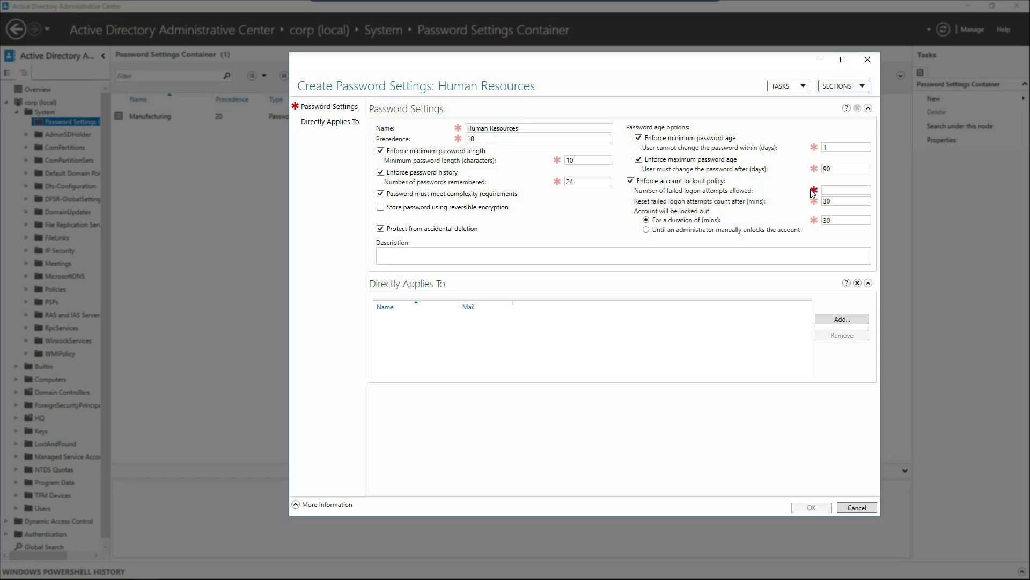
click(839, 189)
text(5)
click(844, 201)
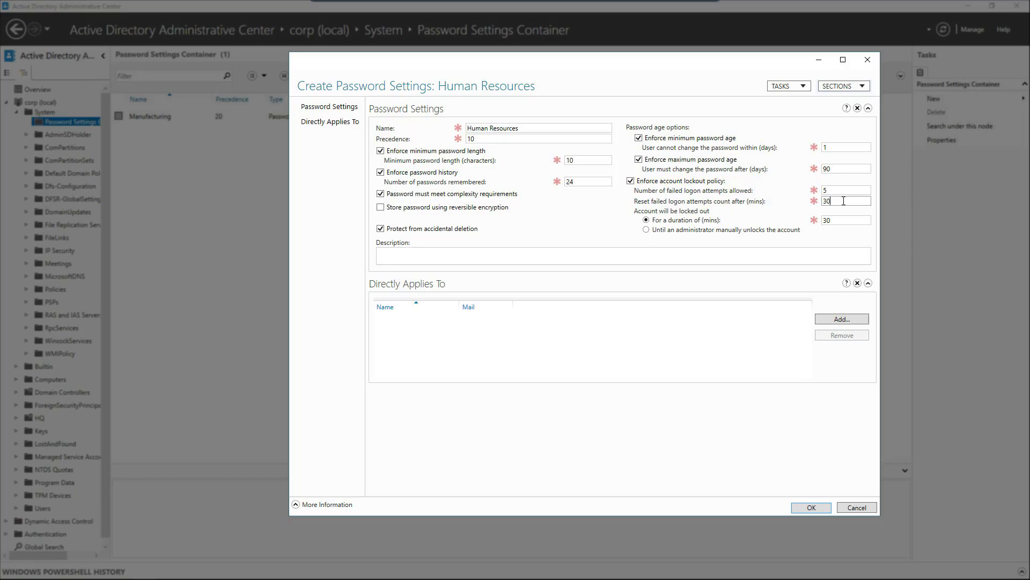
drag(853, 202, 823, 203)
double_click(829, 220)
text(60)
Apply the policy to the Human Resources group and save it.
click(831, 320)
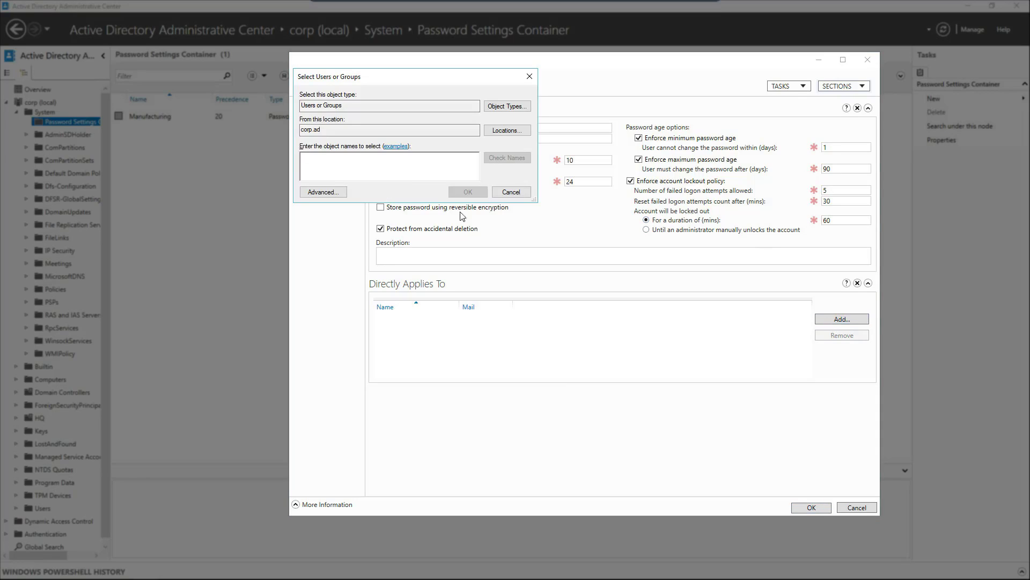
text(user)
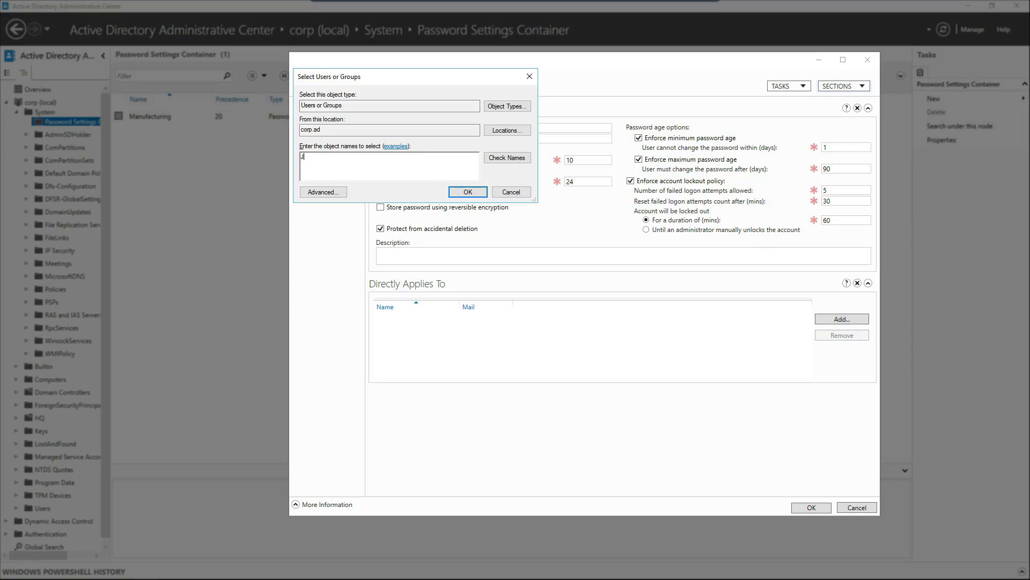
key(BackSpace)
key(BackSpace)
key(BackSpace)
key(BackSpace)
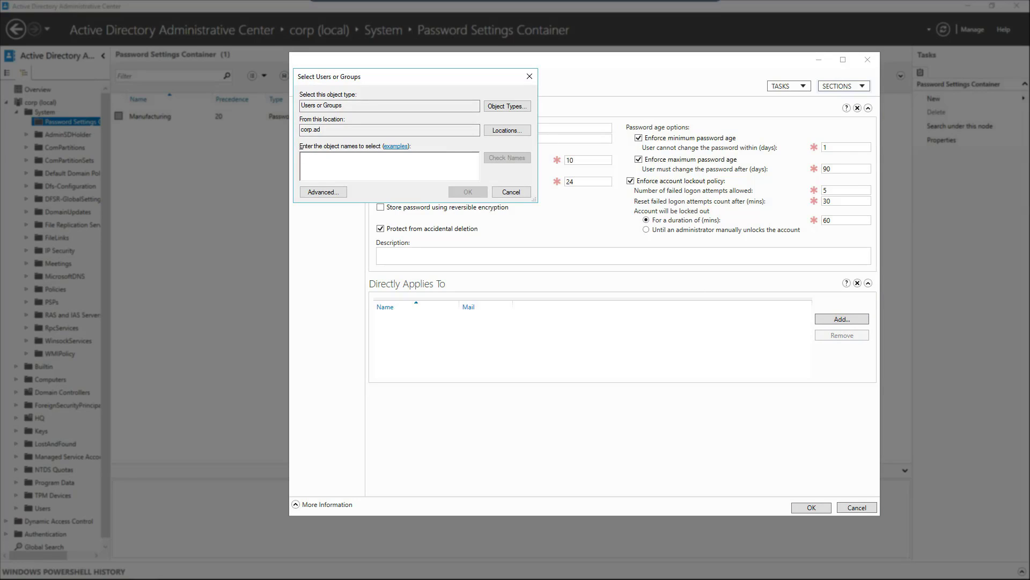
text(Human)
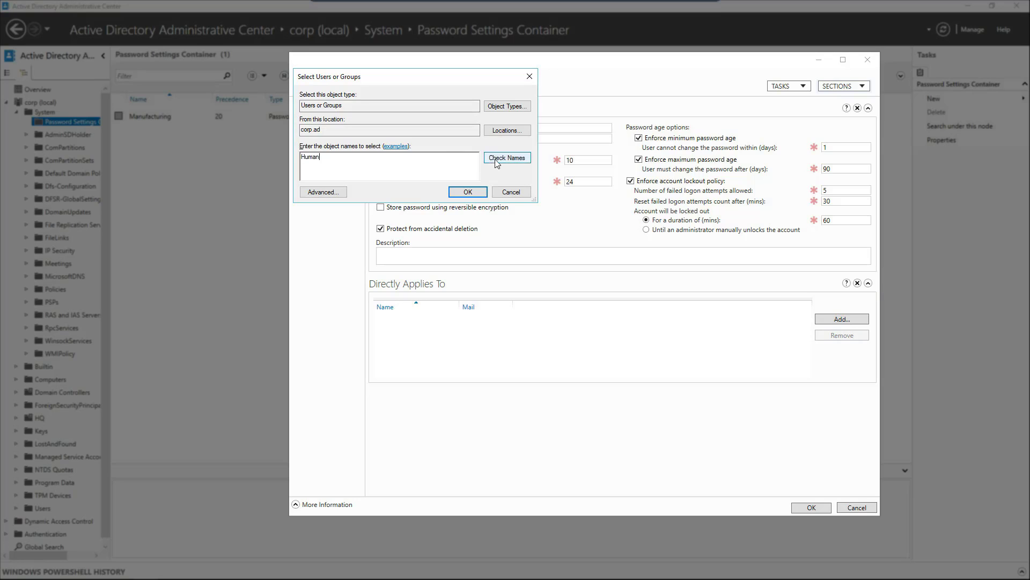
click(496, 159)
click(467, 192)
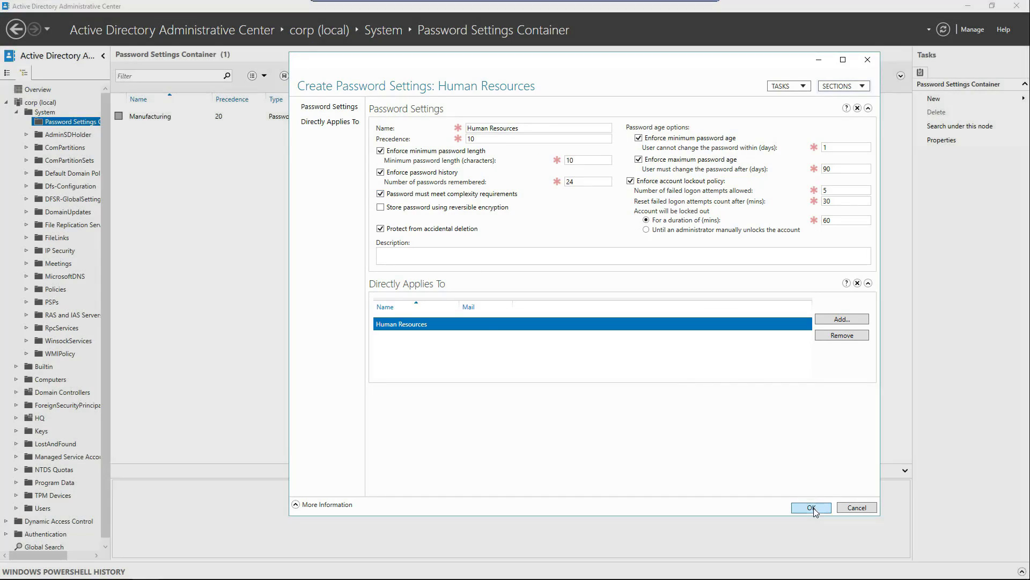
click(812, 507)
Create a Director of Human Resources password setting with precedence 15 and minimum length 10.
click(949, 98)
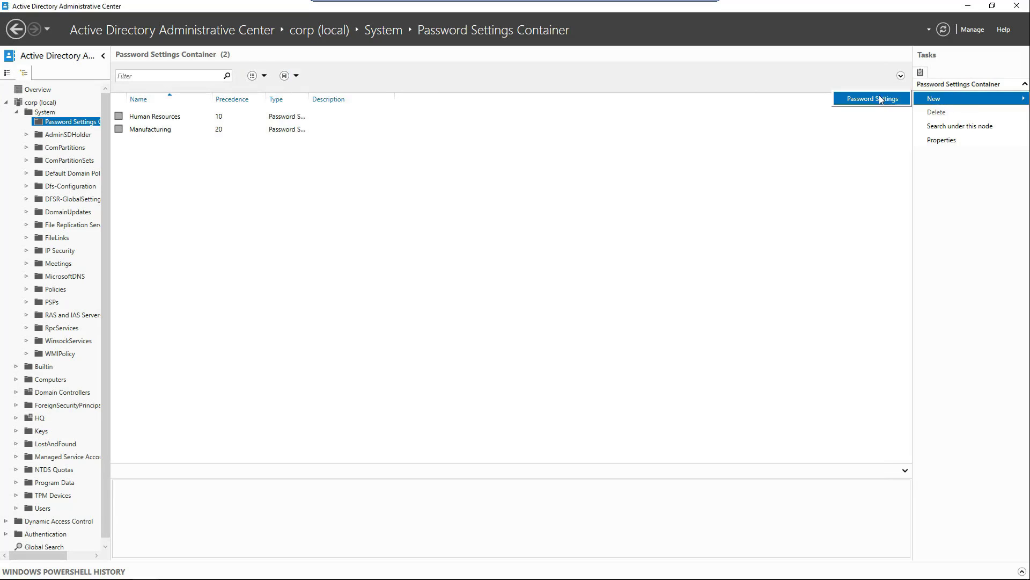
click(879, 98)
text(Director)
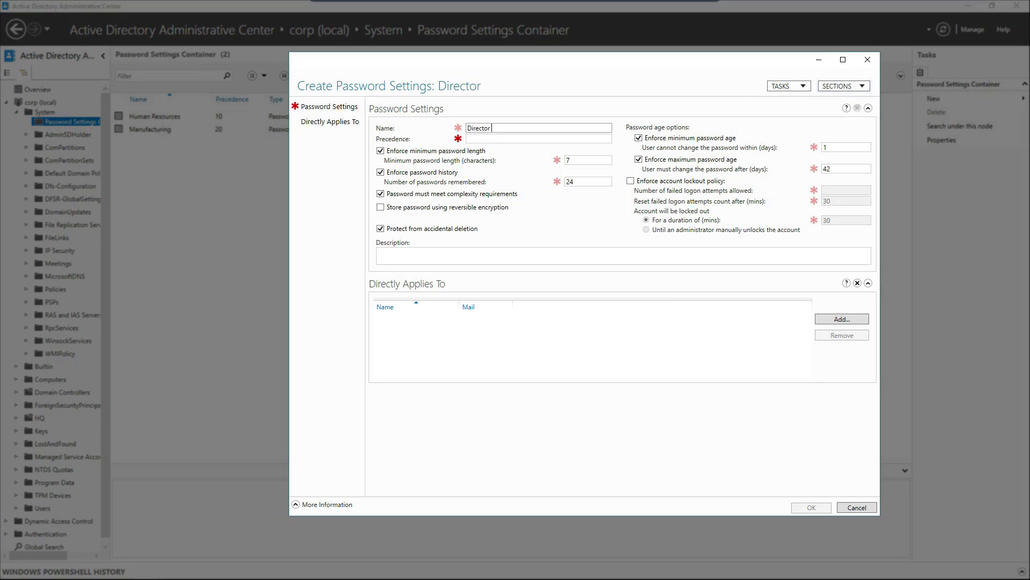
text( of Human Resources)
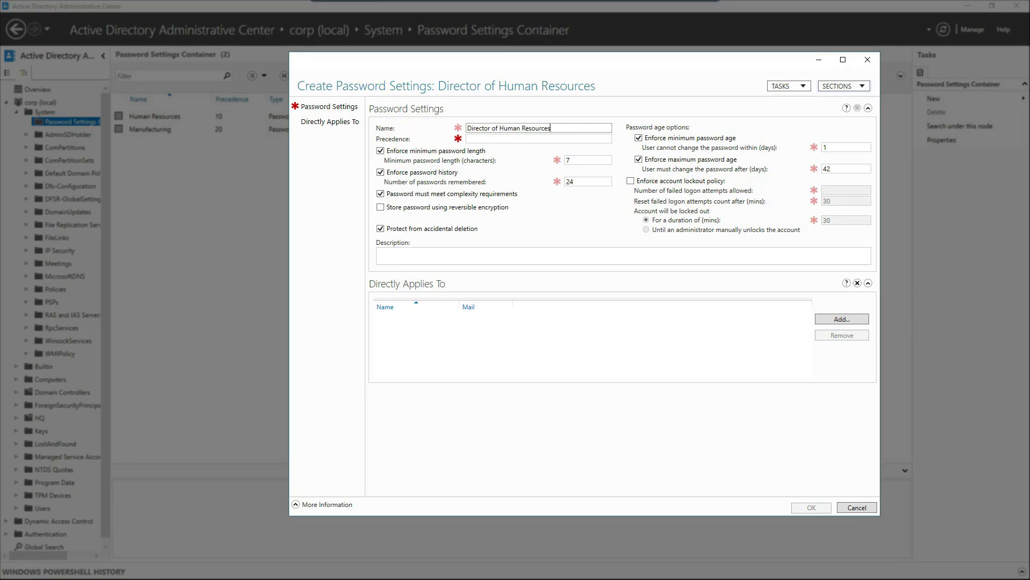
click(495, 139)
text(15)
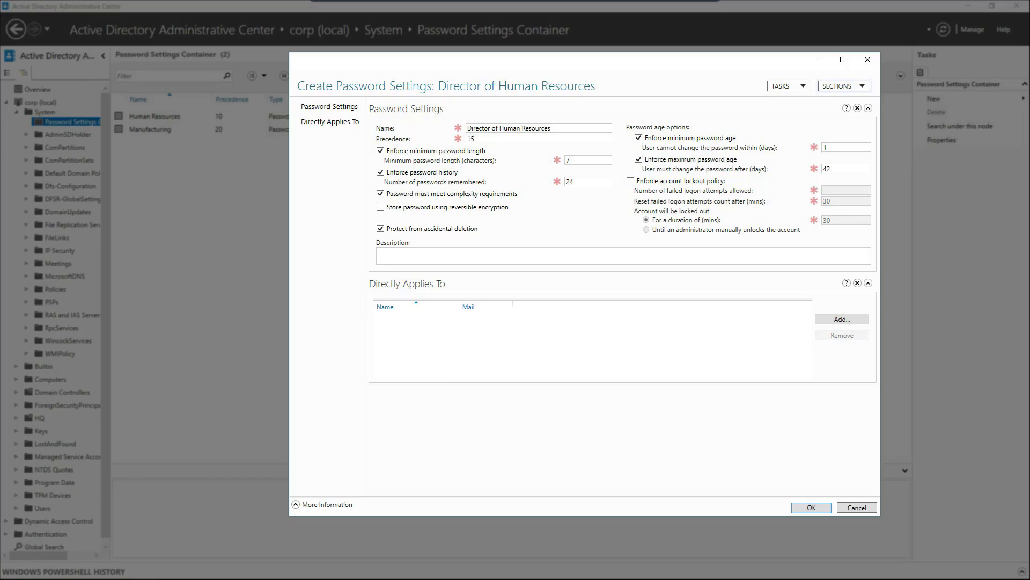
click(586, 158)
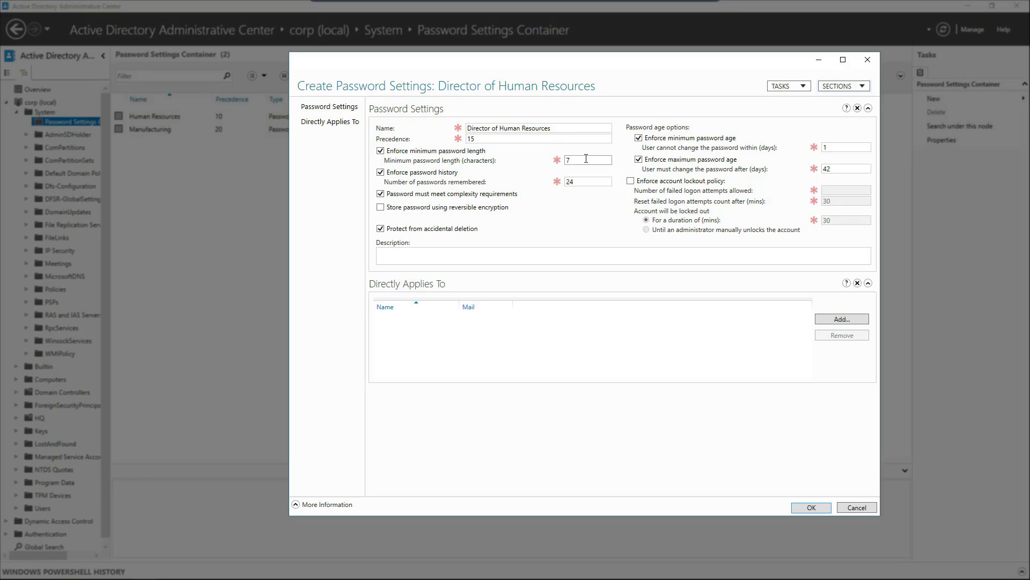
drag(586, 158, 554, 163)
text(10)
Set password age to 7–60 days and lock out for 1440 minutes after 5 failed attempts.
click(844, 145)
drag(844, 146, 825, 165)
text(760)
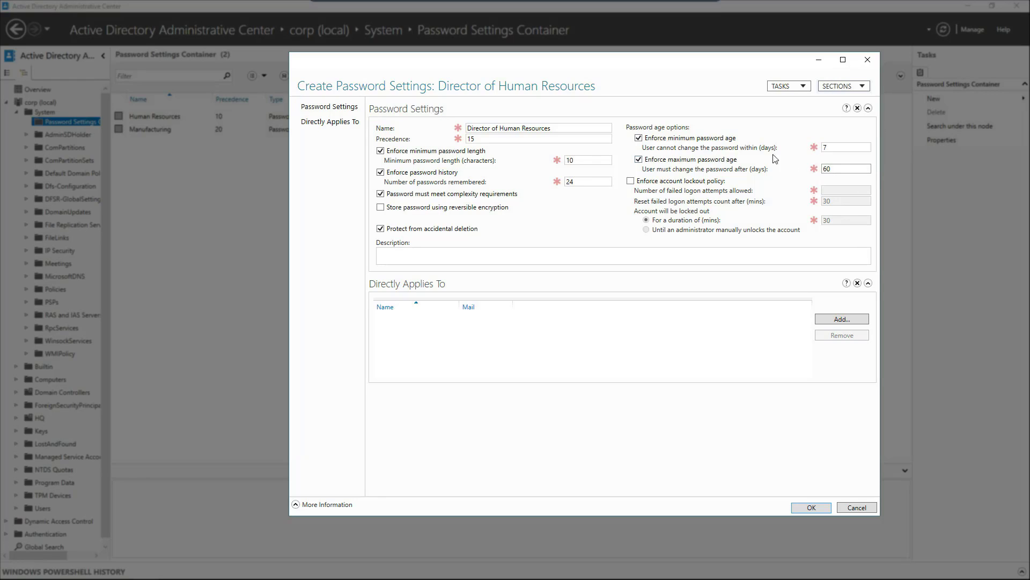
click(721, 182)
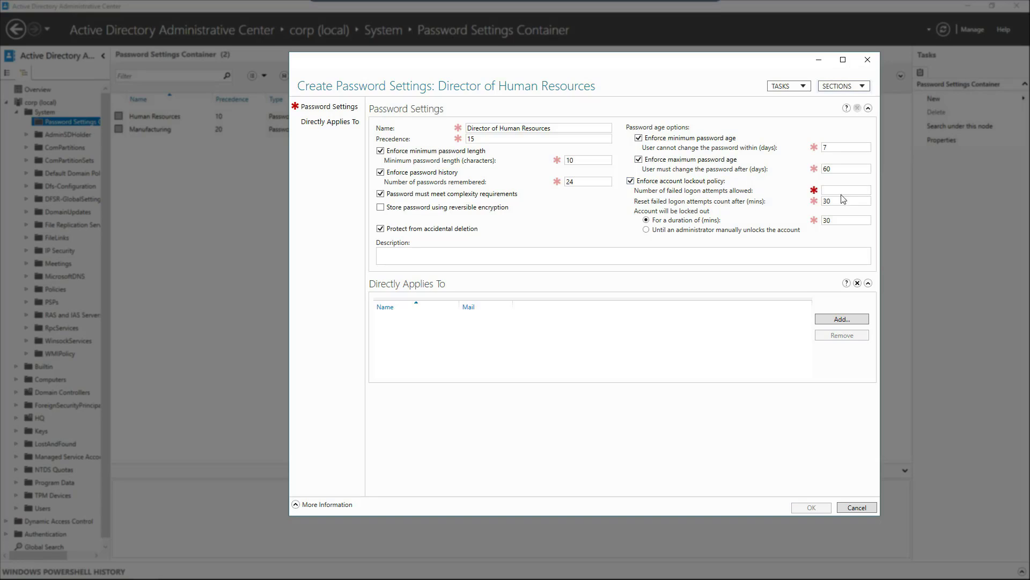
click(845, 189)
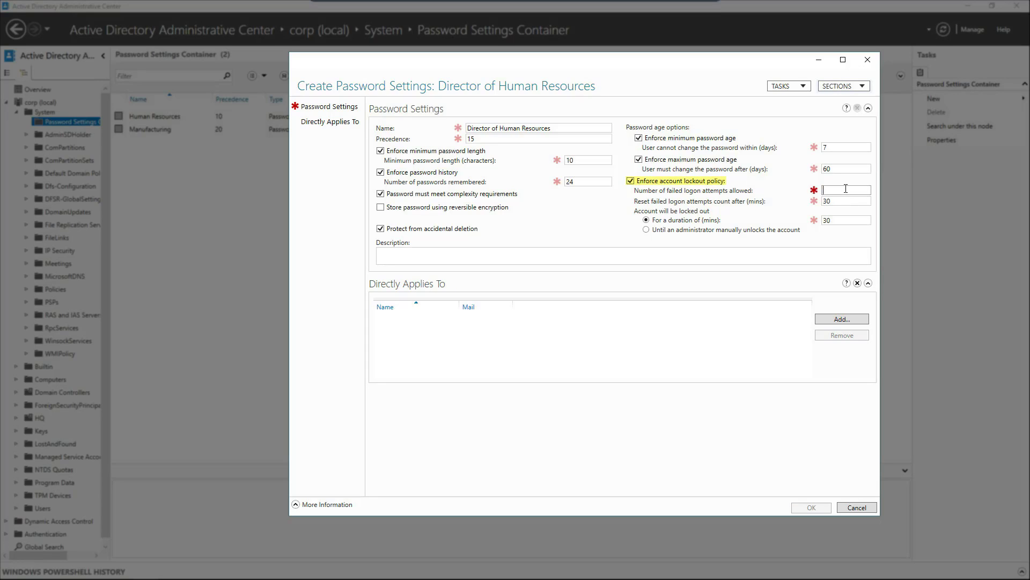
text(5)
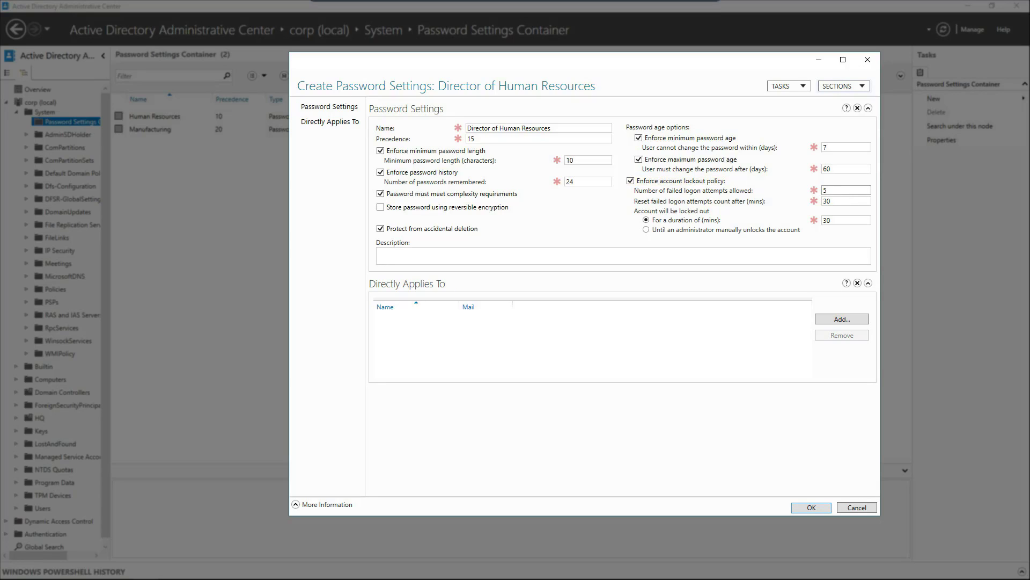
double_click(827, 201)
key(BackSpace)
double_click(833, 220)
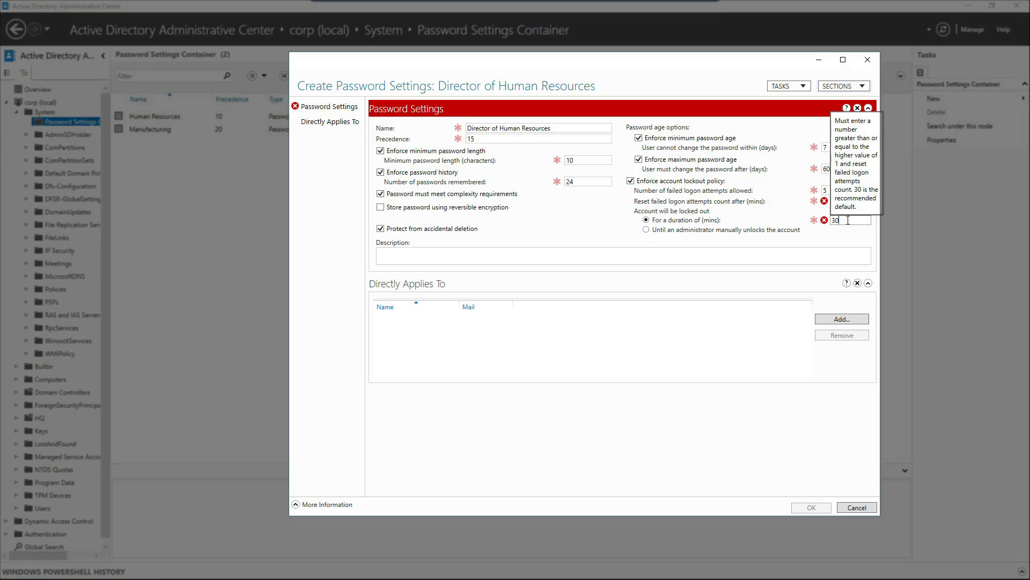
text(1440)
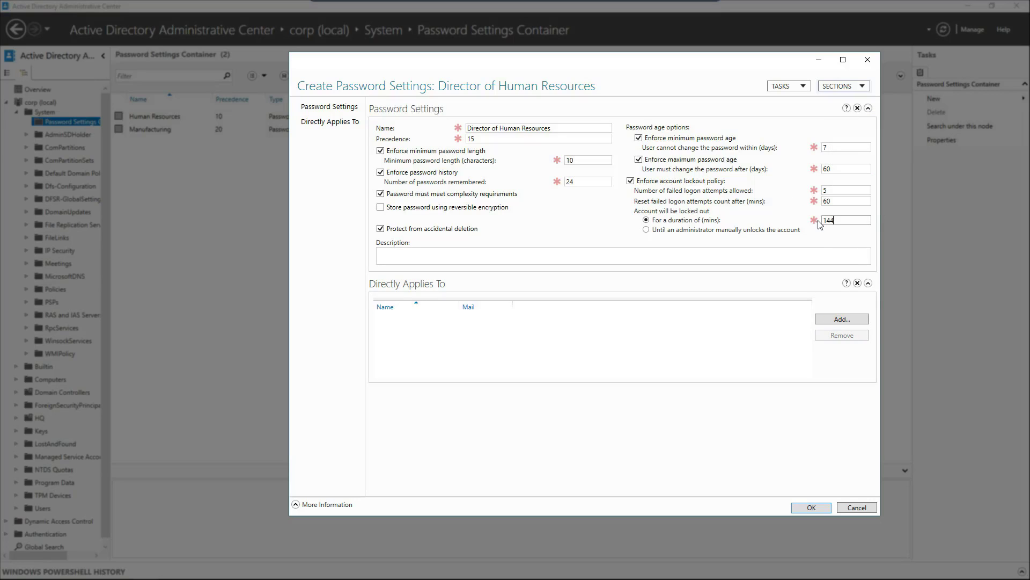
Apply the Director of Human Resources policy to the HR director's user account and save it.
click(842, 319)
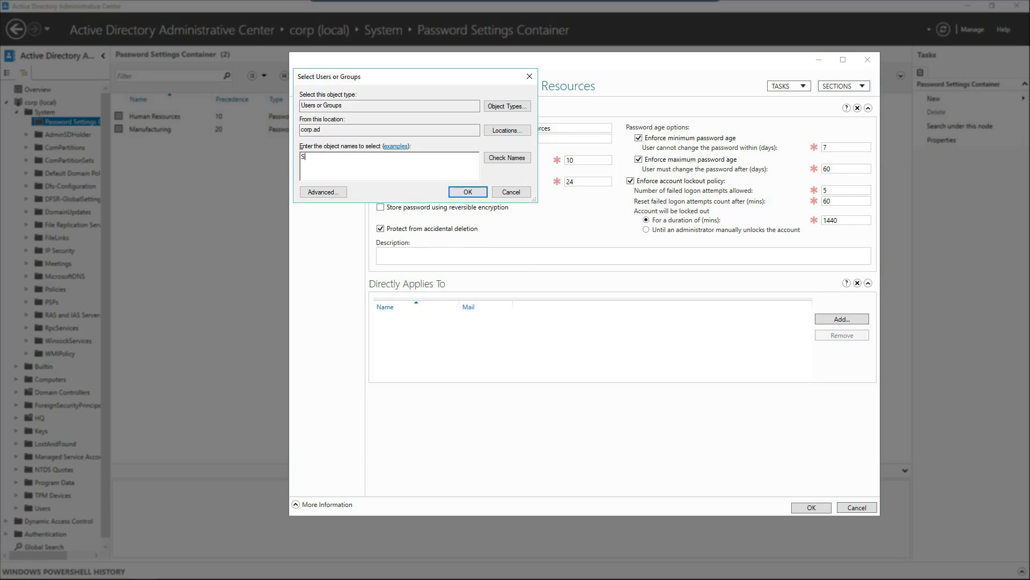
click(494, 160)
click(465, 193)
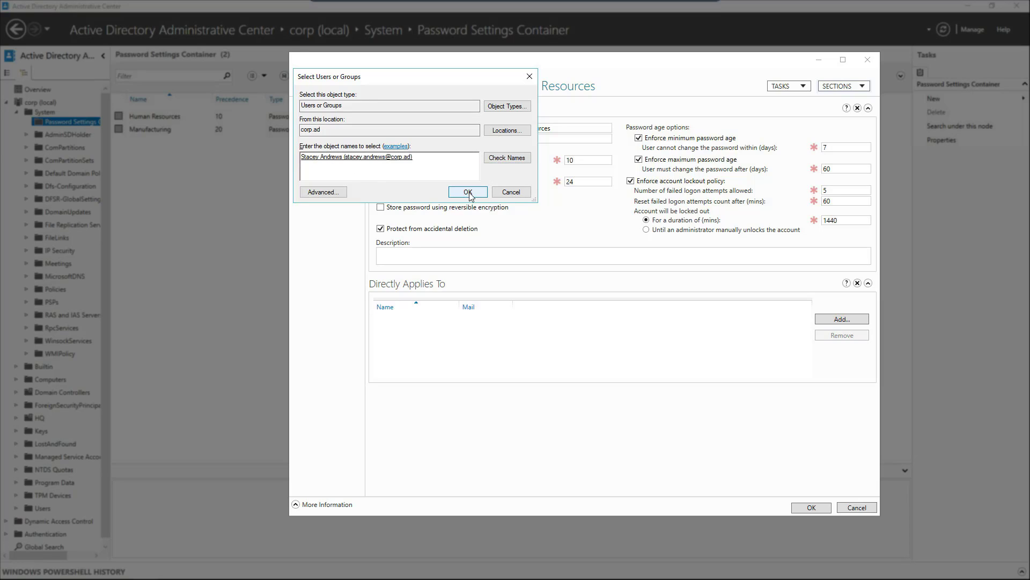
click(805, 508)
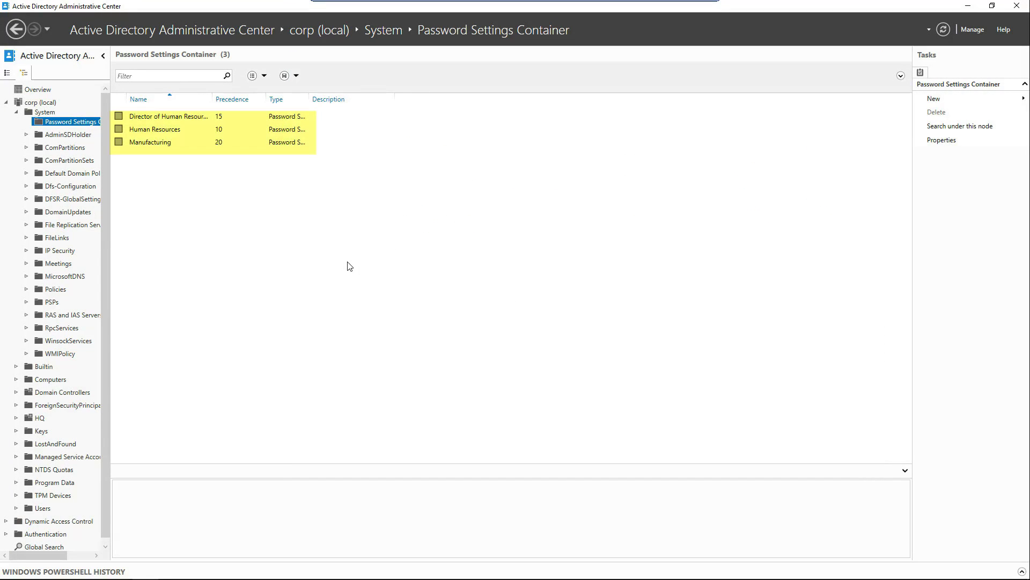
Find the HR director's account with Global Search and view its resultant password settings.
click(16, 111)
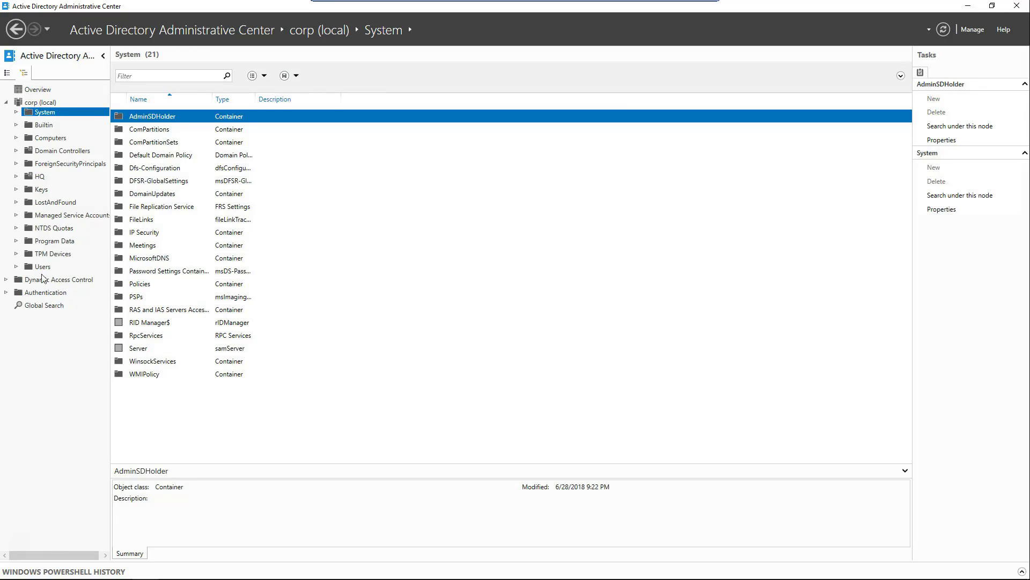
click(42, 307)
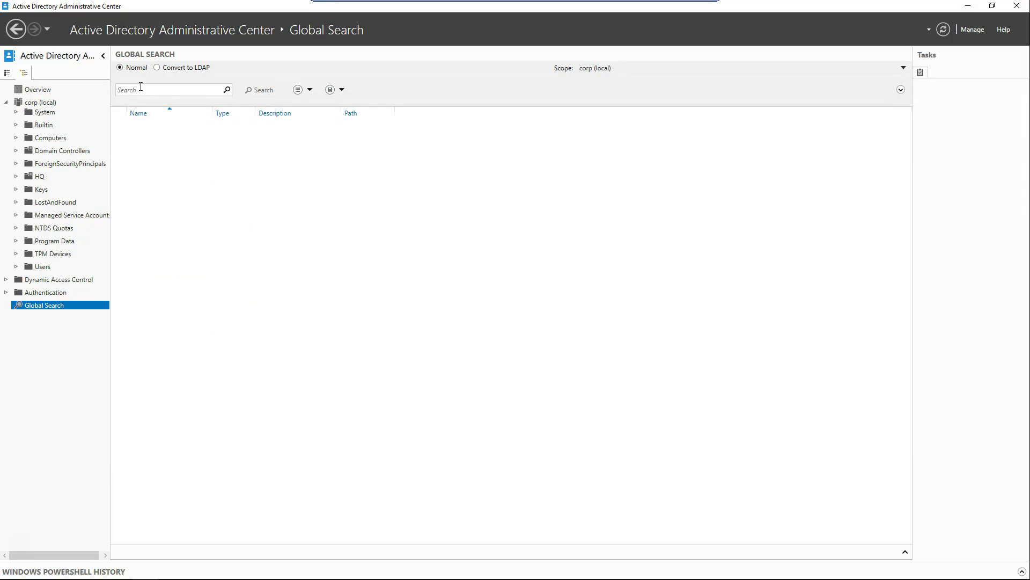
click(140, 88)
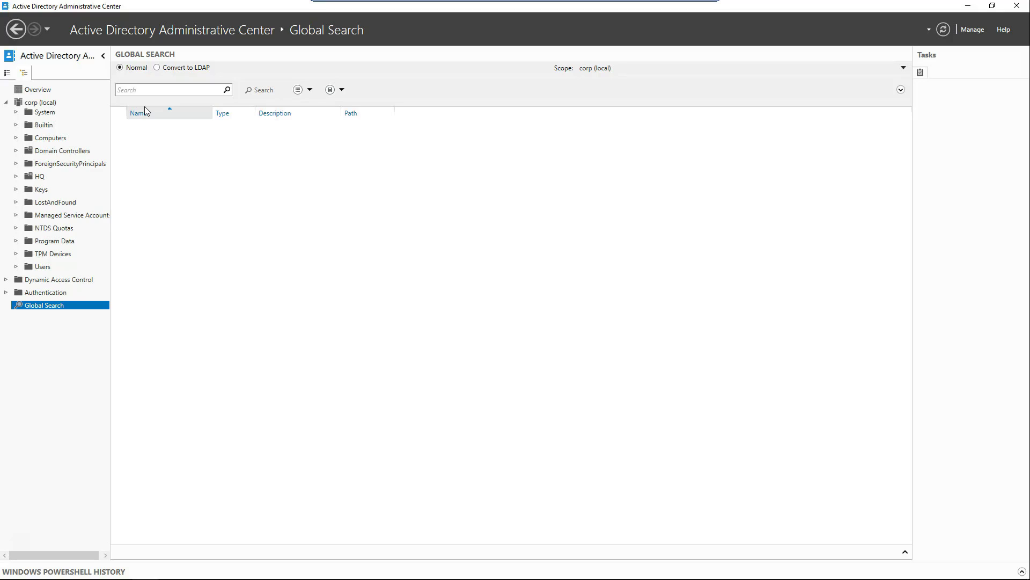
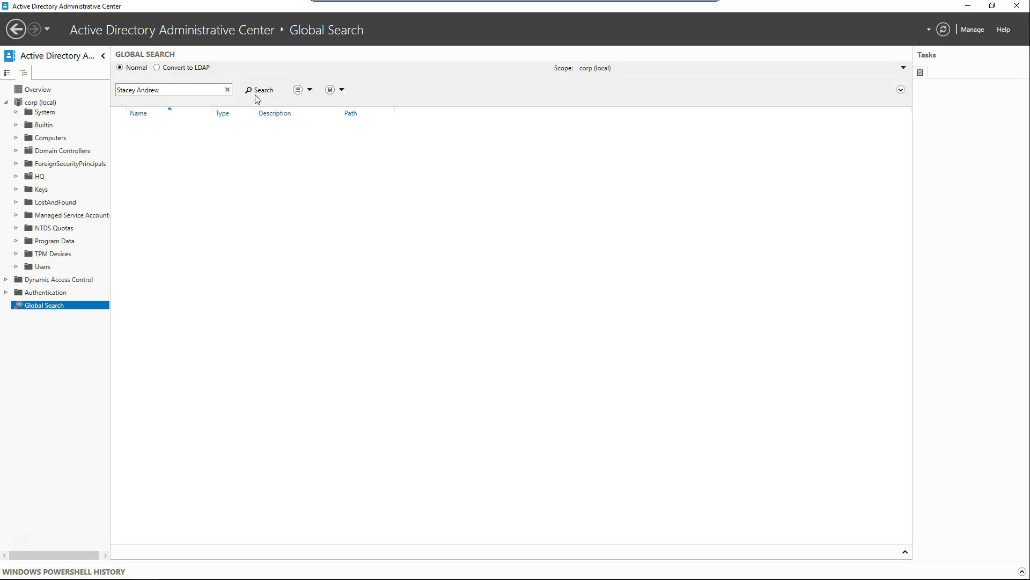
click(259, 92)
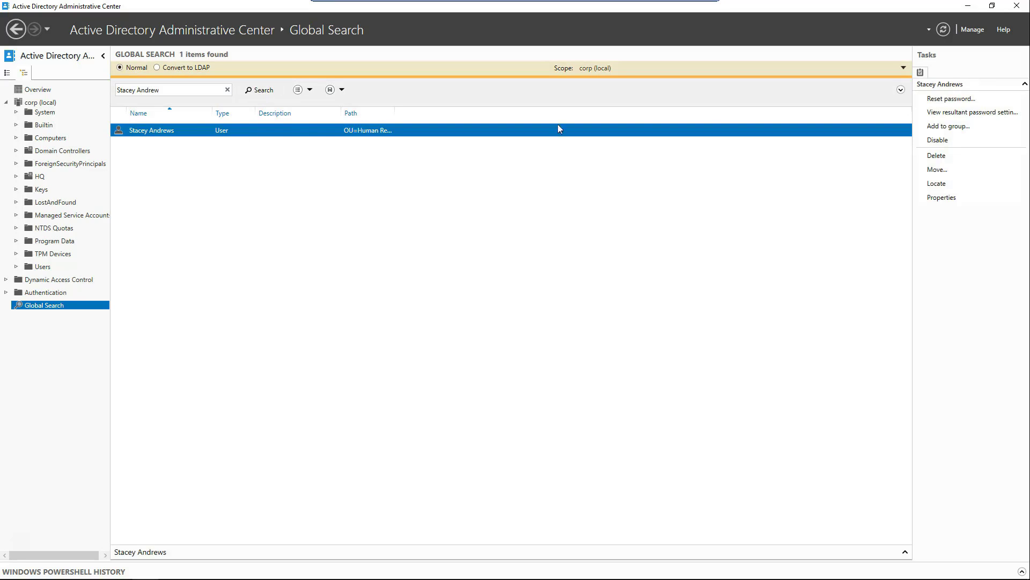
click(958, 116)
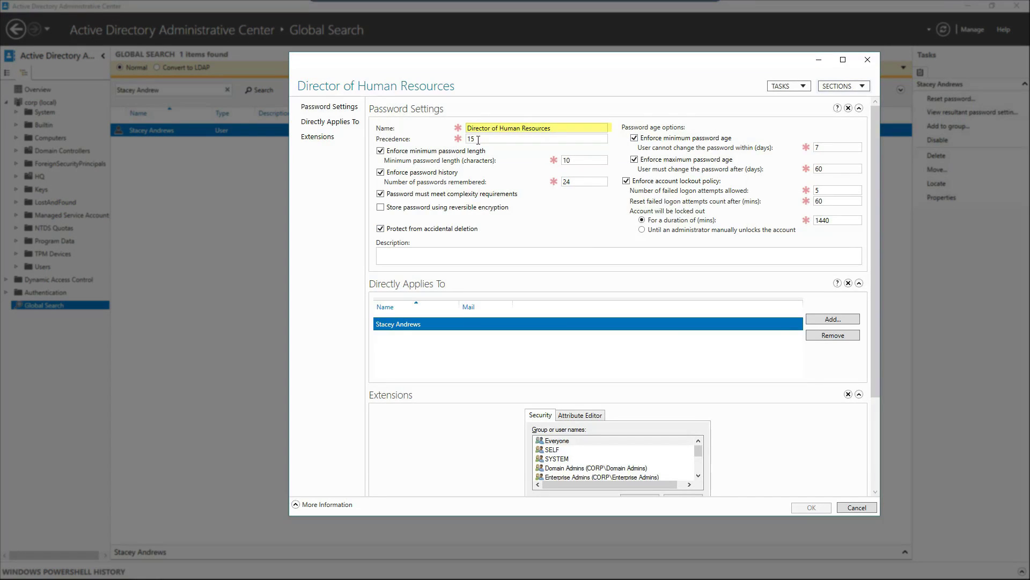
Check the policy's precedence of 15, close the details, and return to the search box.
click(478, 140)
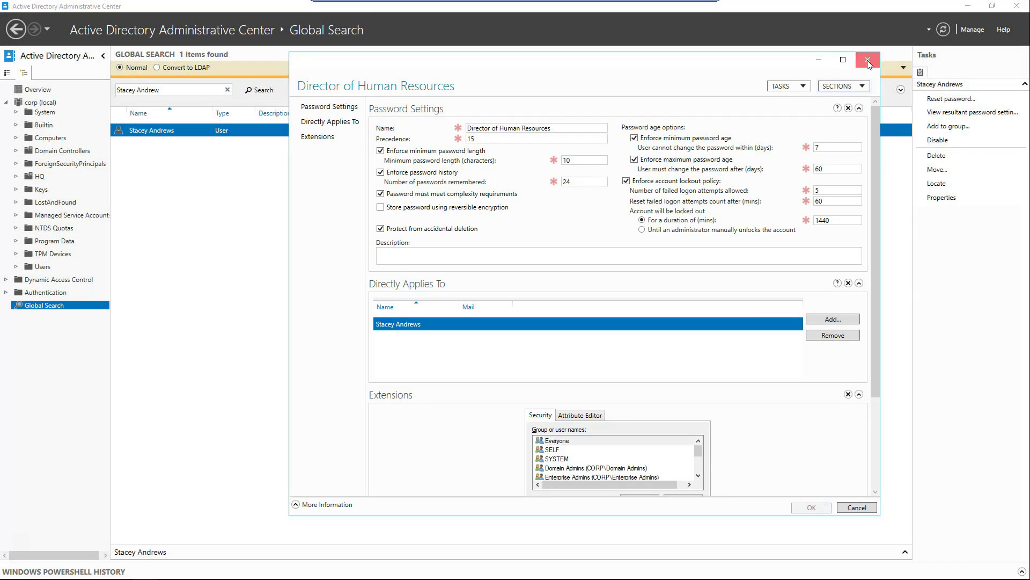
click(867, 61)
click(176, 88)
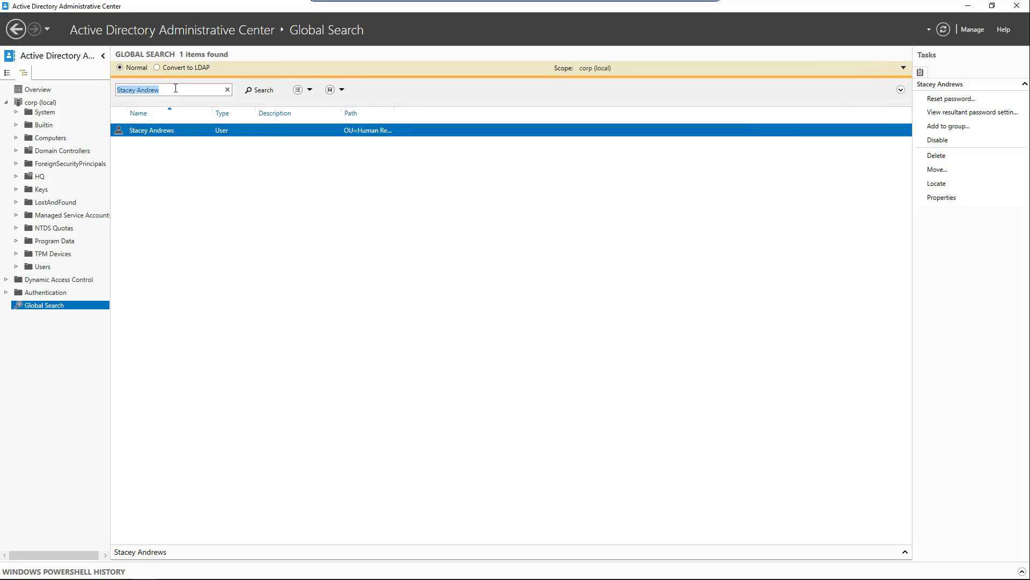
Search for the manufacturing user, check their group memberships, and view their resultant Human Resources policy.
text(Cecil)
click(262, 90)
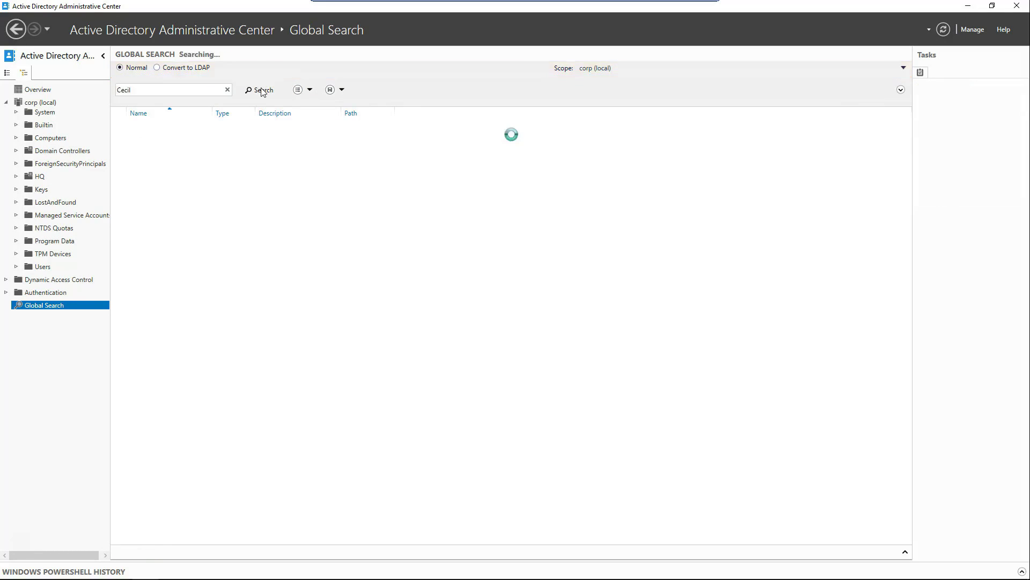
right_click(164, 133)
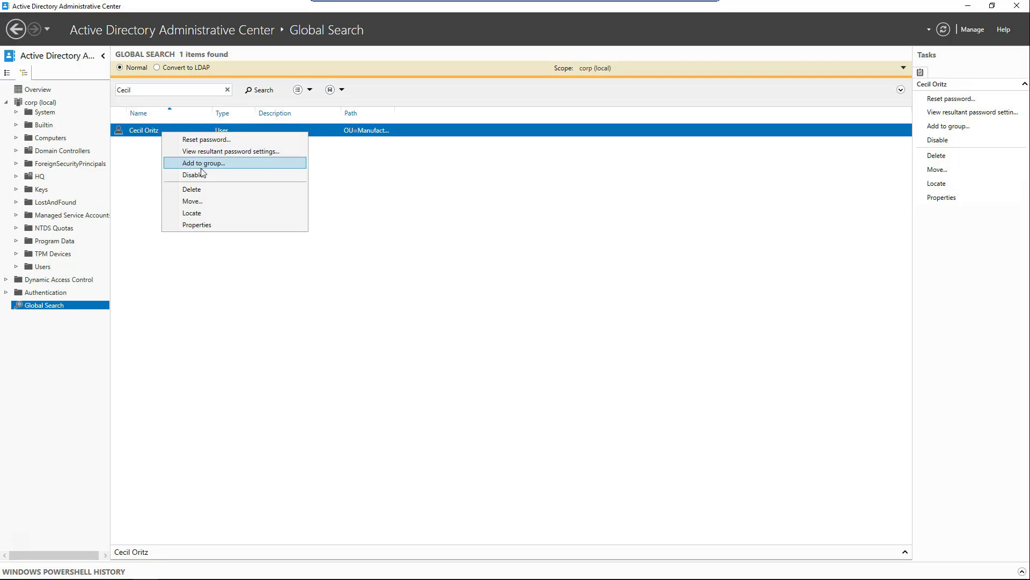
click(205, 226)
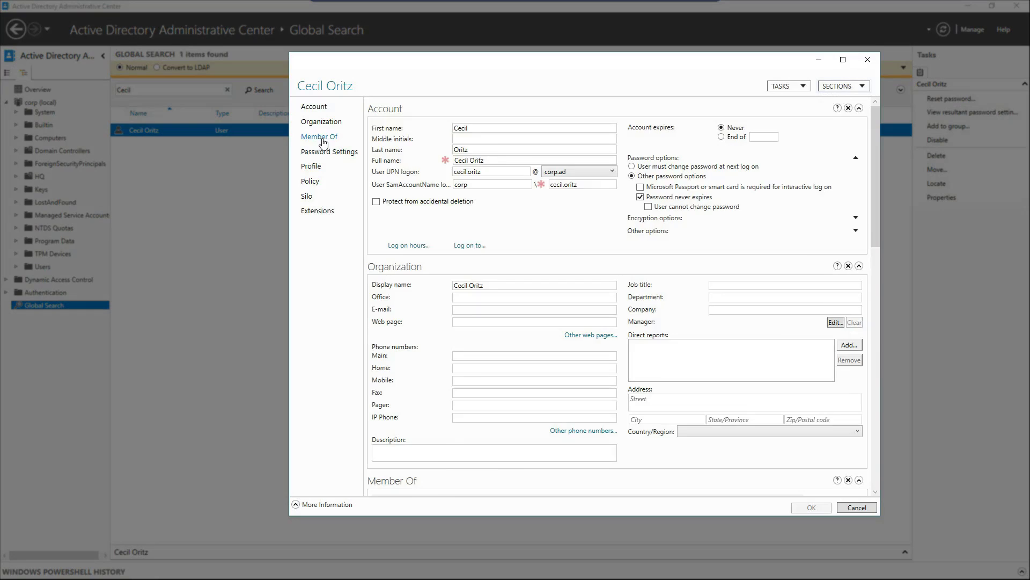
click(320, 137)
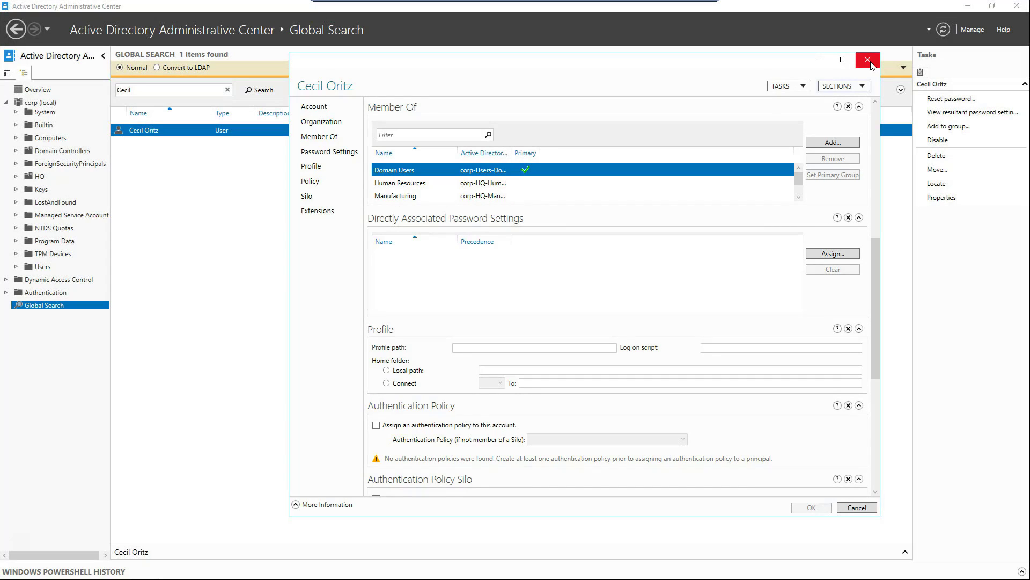
click(868, 60)
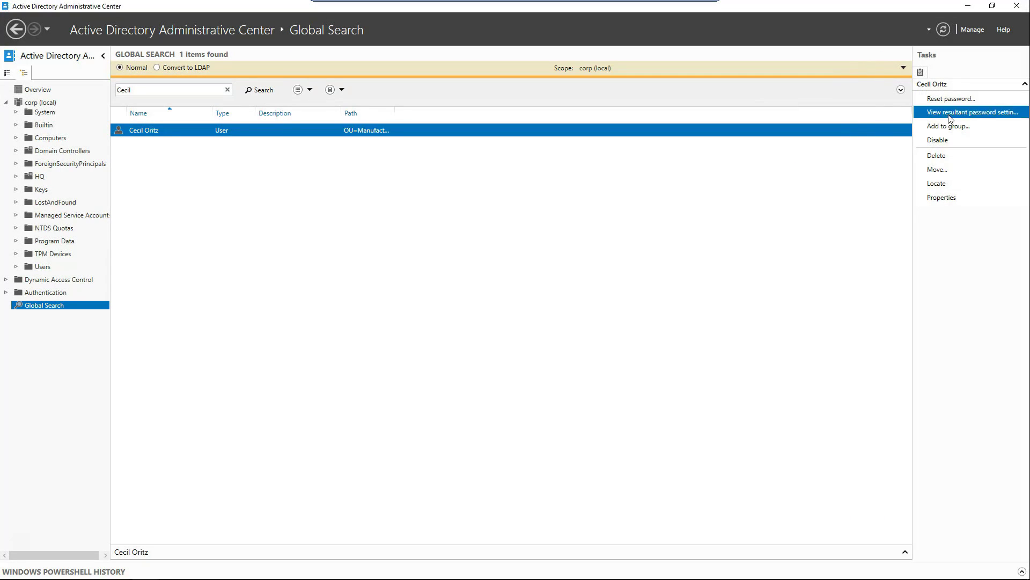
click(949, 116)
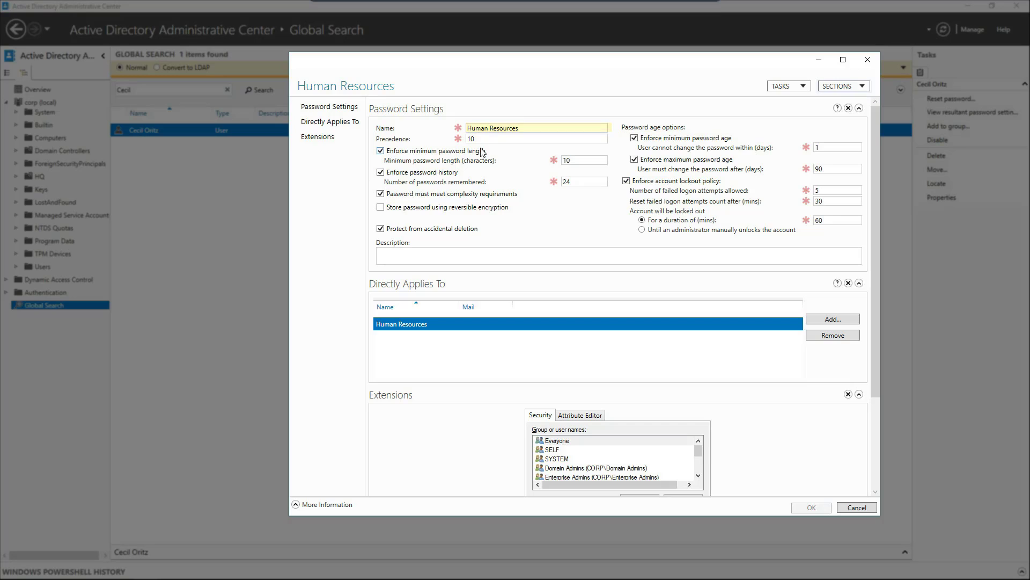
click(857, 507)
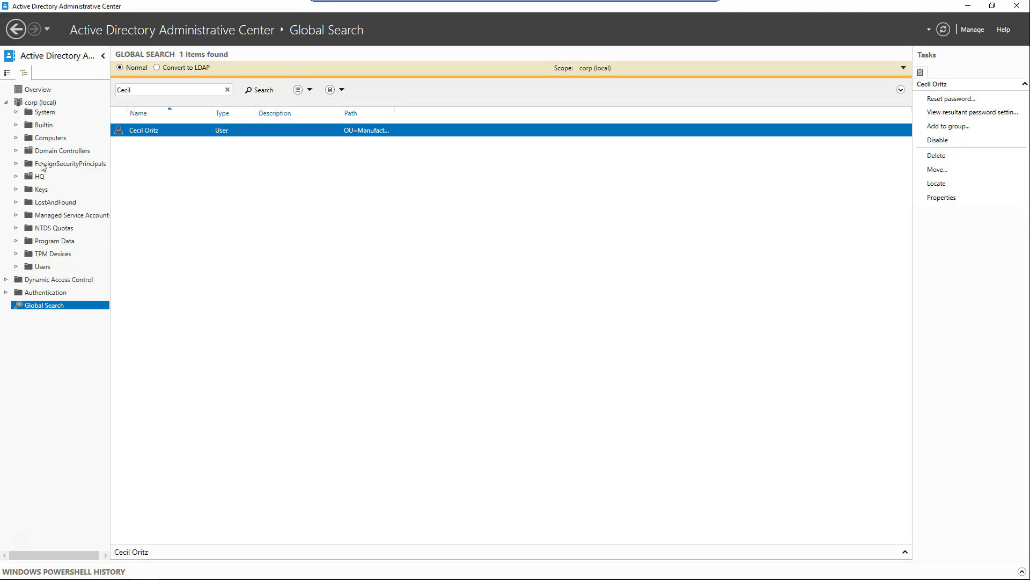
In the System Password Settings Container, add the IT group to the Human Resources policy.
click(16, 112)
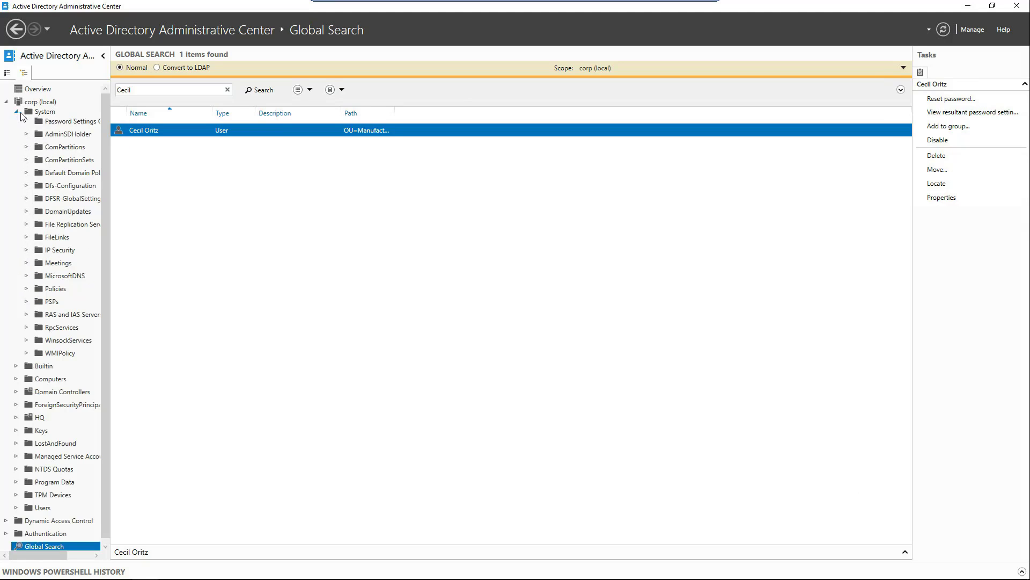
click(59, 121)
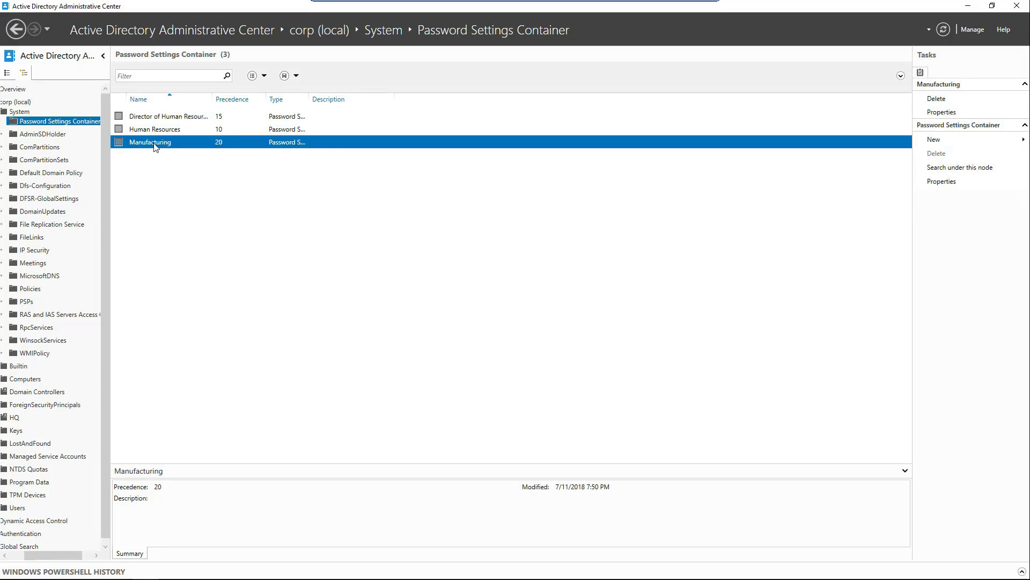
double_click(155, 130)
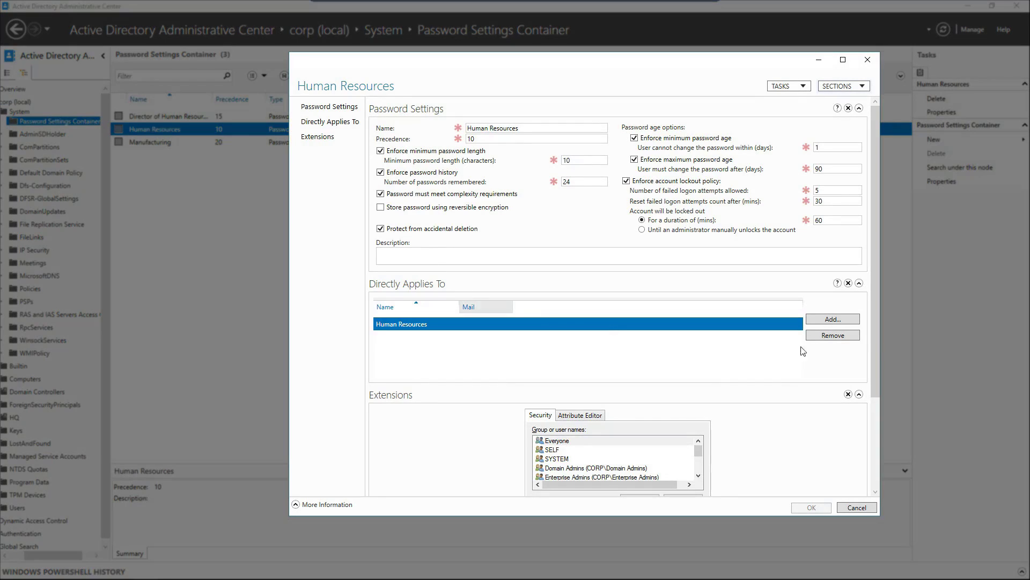
click(837, 320)
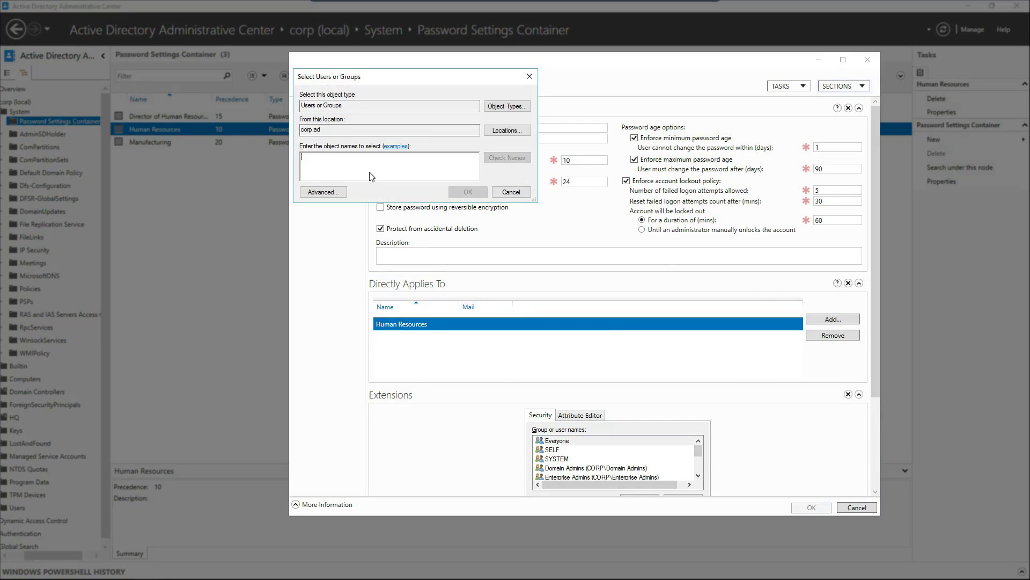
text(l)
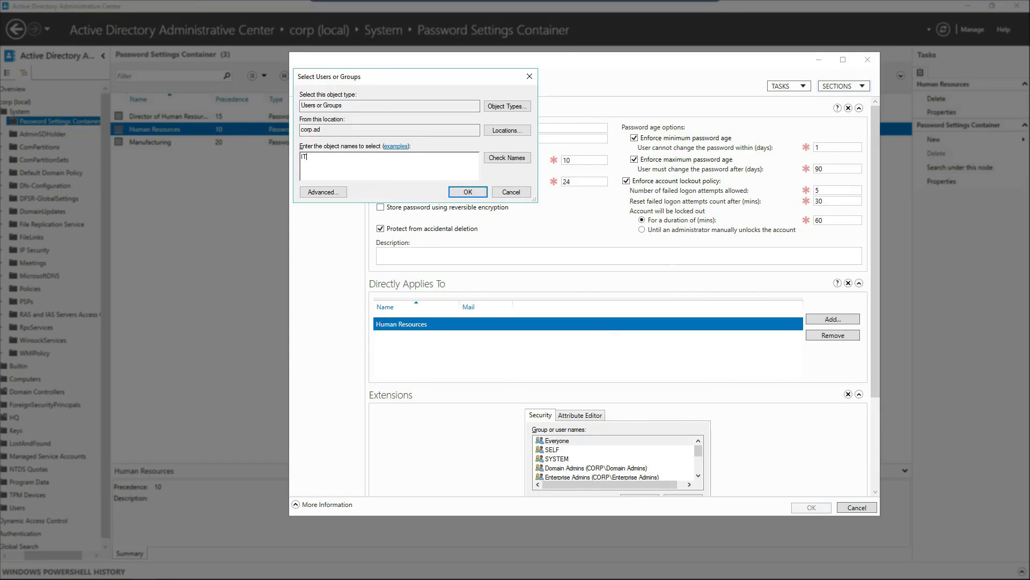
text(T)
click(468, 191)
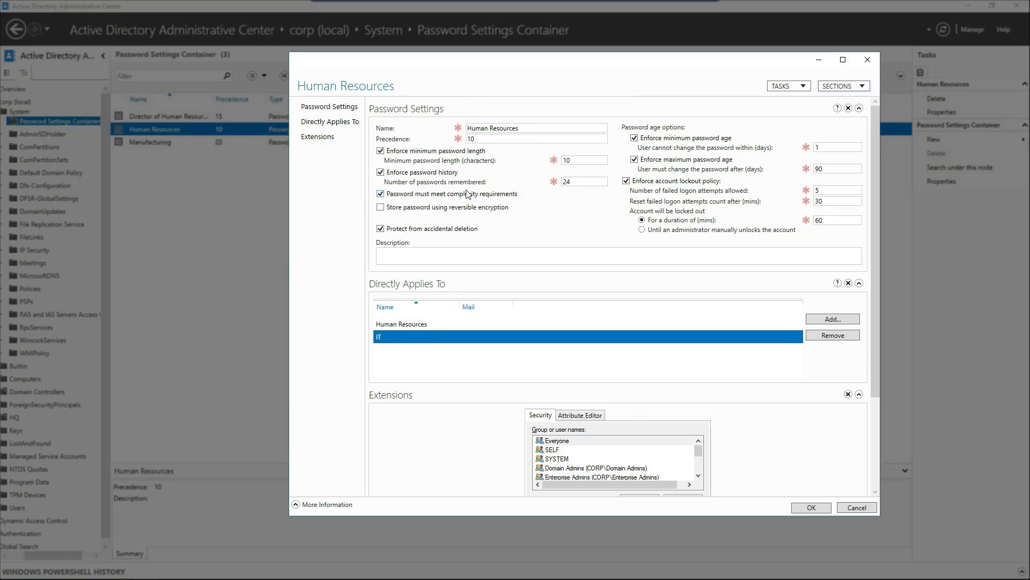
click(813, 507)
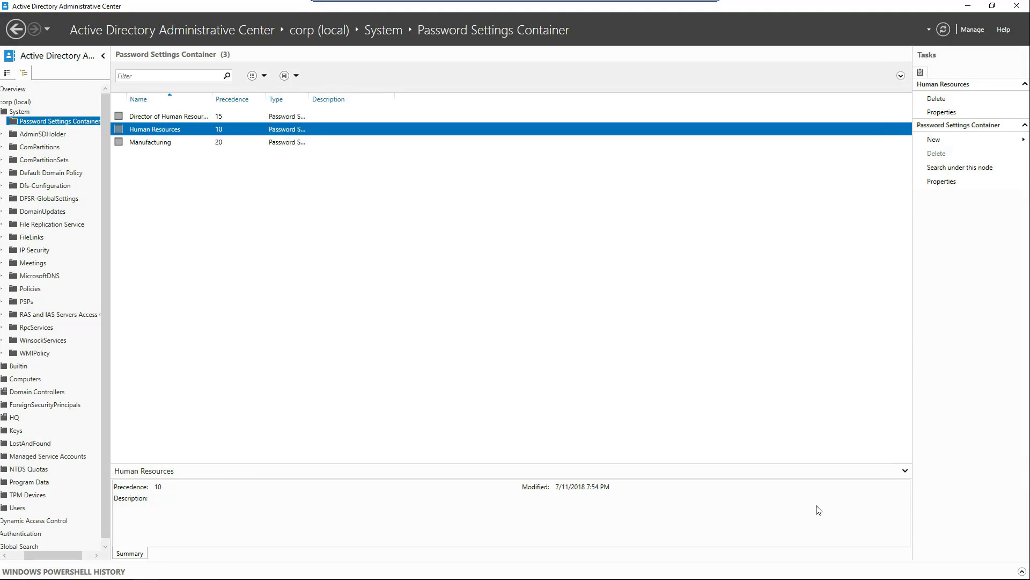
Remove IT from the Human Resources policy so it applies only to Human Resources.
double_click(146, 132)
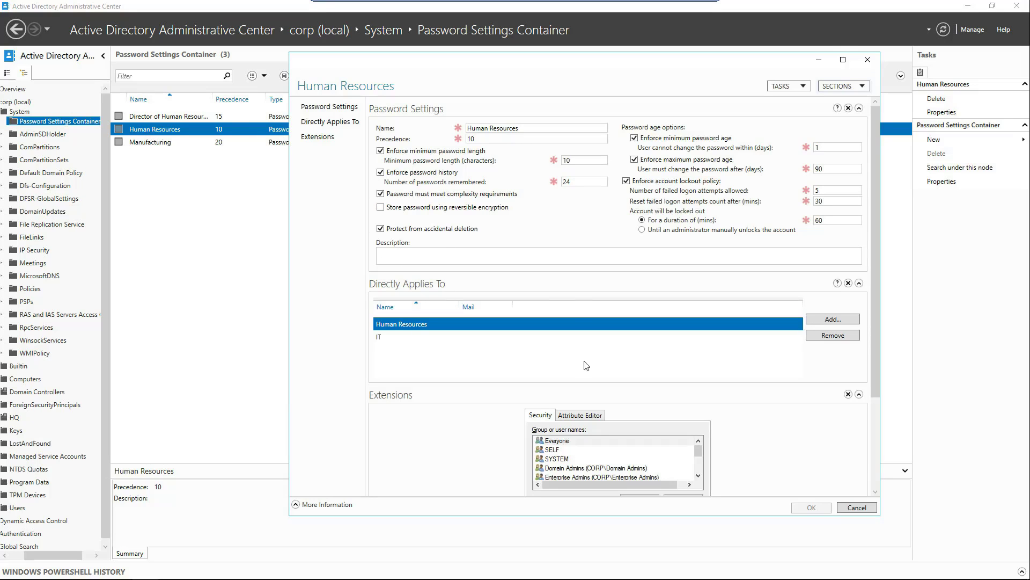
click(402, 336)
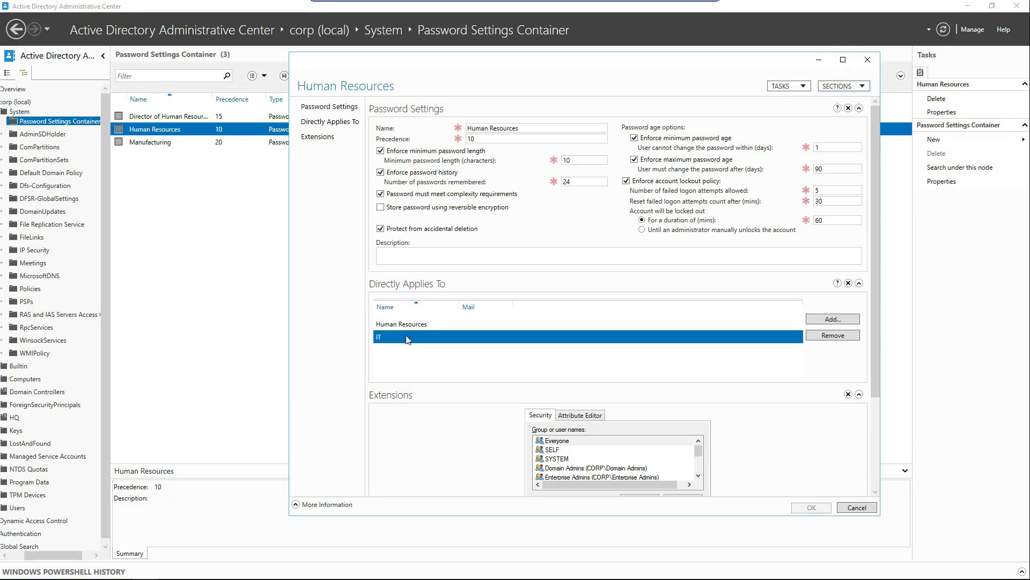
click(834, 336)
click(811, 509)
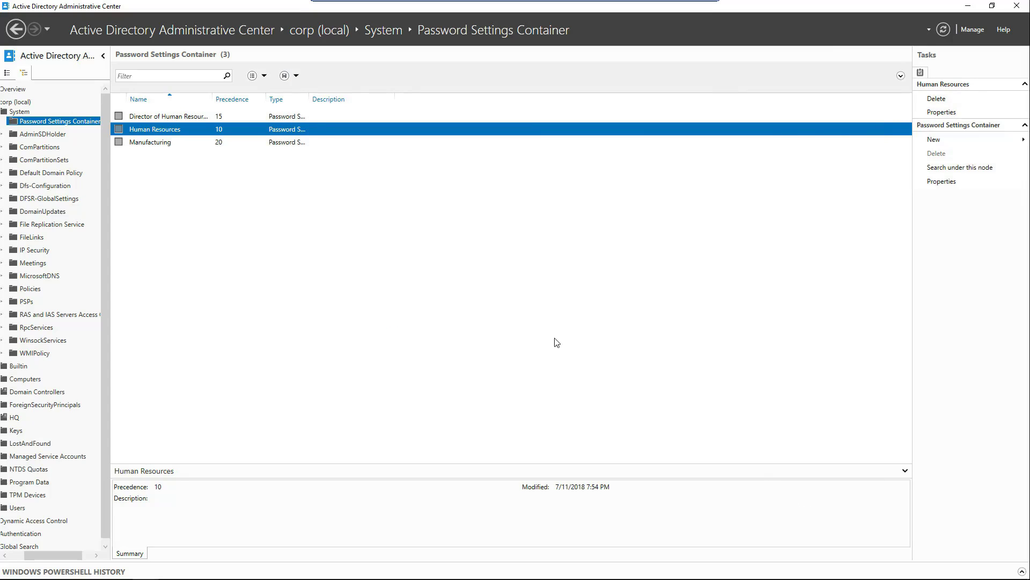
Turn off Protect from accidental deletion on the Manufacturing password policy.
click(152, 145)
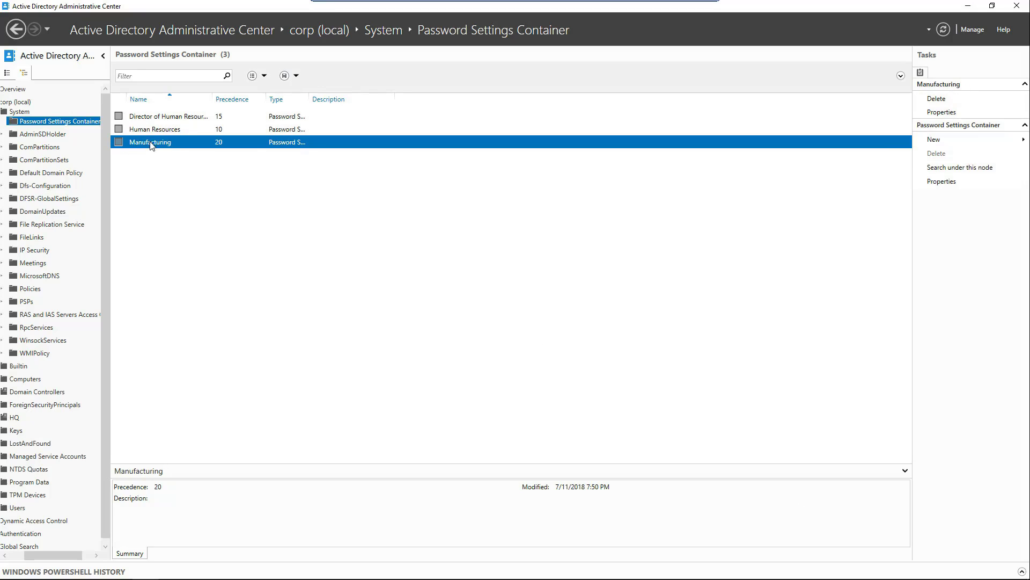
right_click(151, 145)
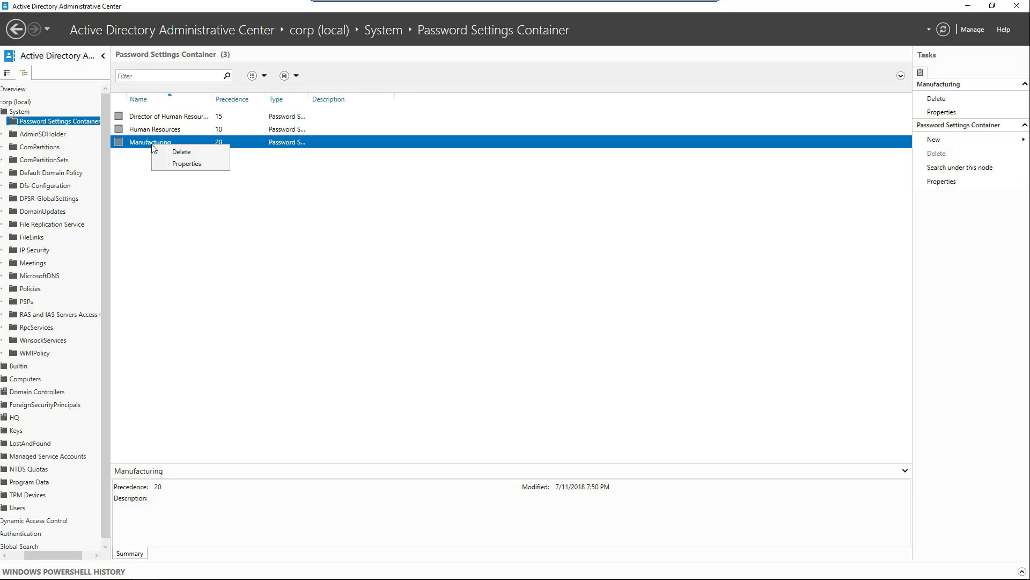
click(193, 164)
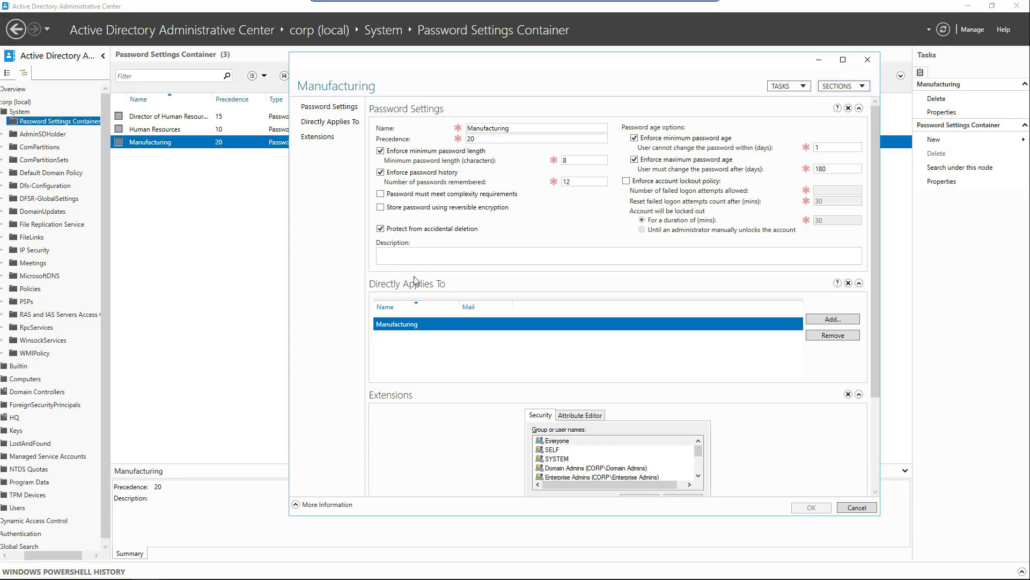
click(380, 228)
click(811, 507)
Delete the Manufacturing password policy, confirming with Yes.
right_click(147, 143)
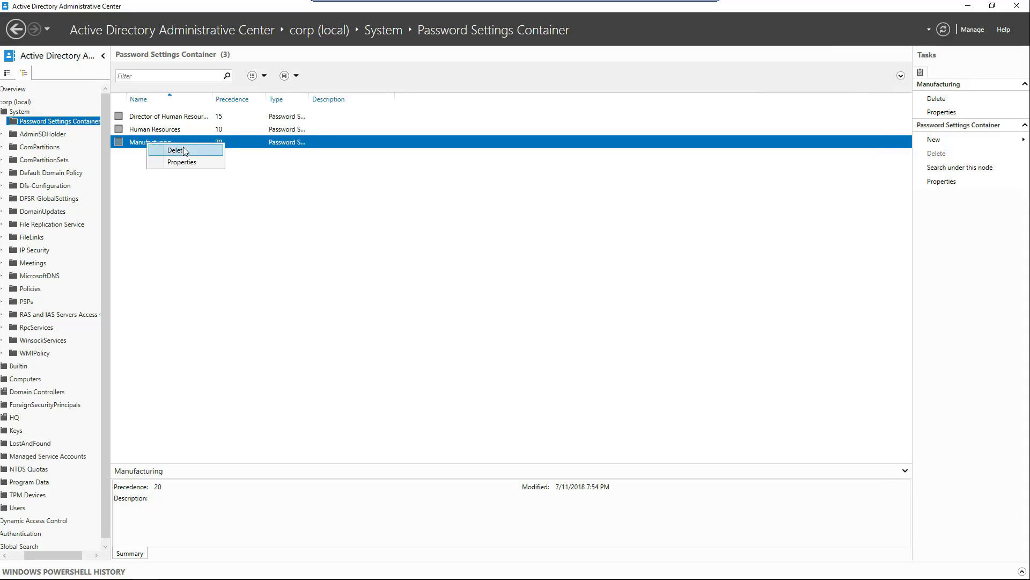
click(176, 151)
click(559, 334)
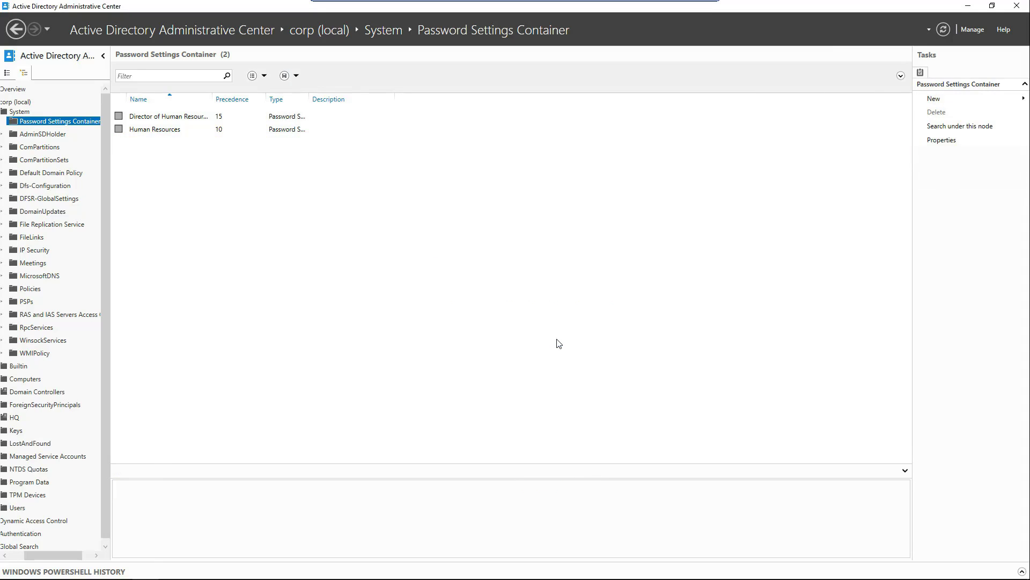